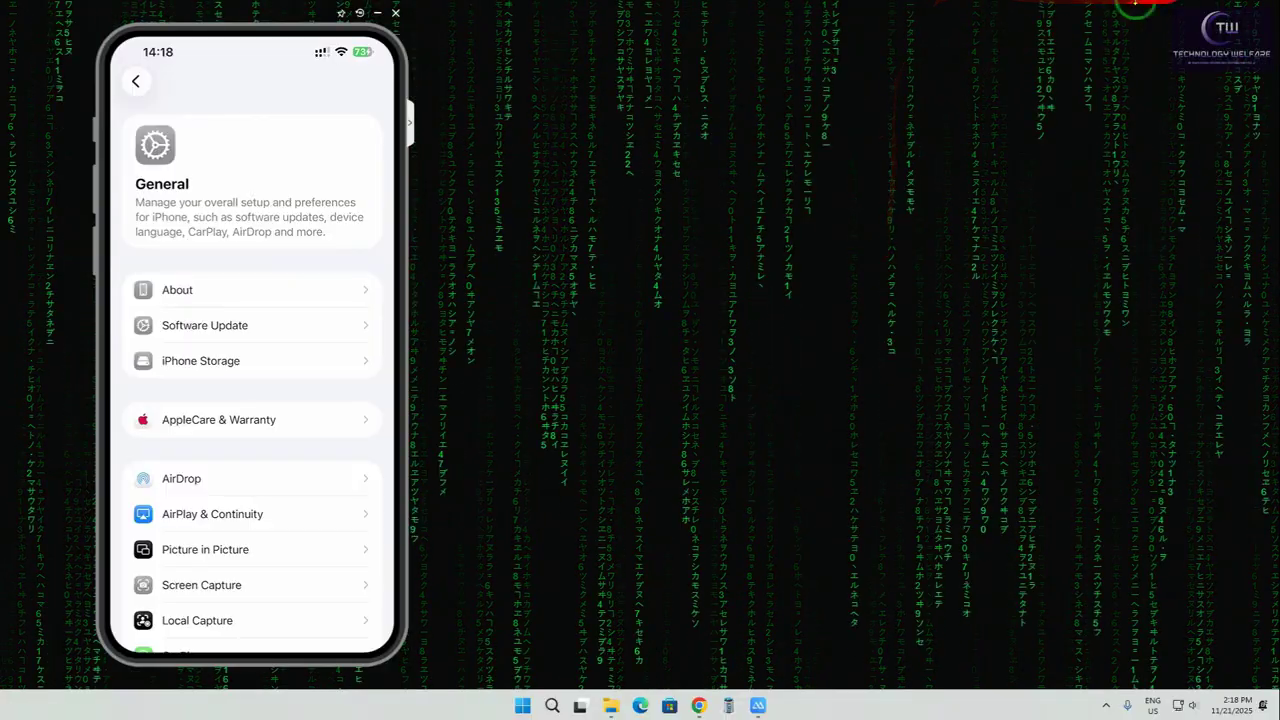
Open the iPhone's Software Update page and launch 3uTools on the computer
click(251, 327)
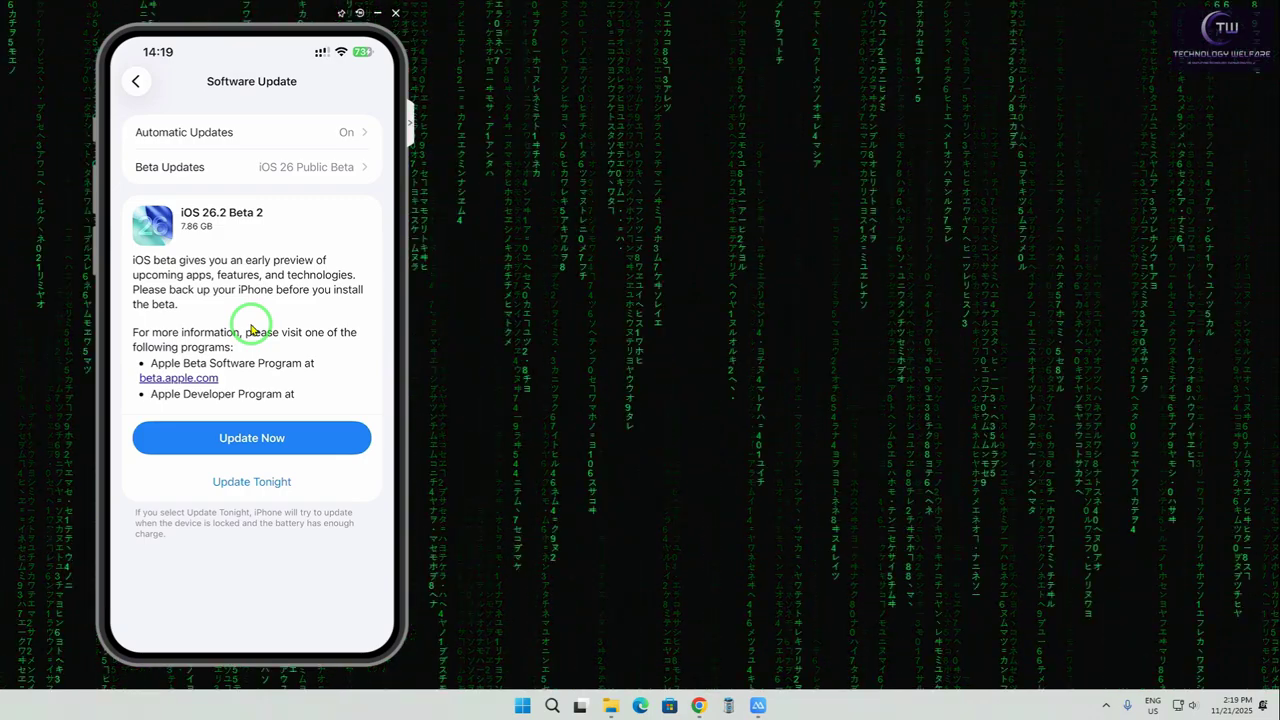
click(524, 705)
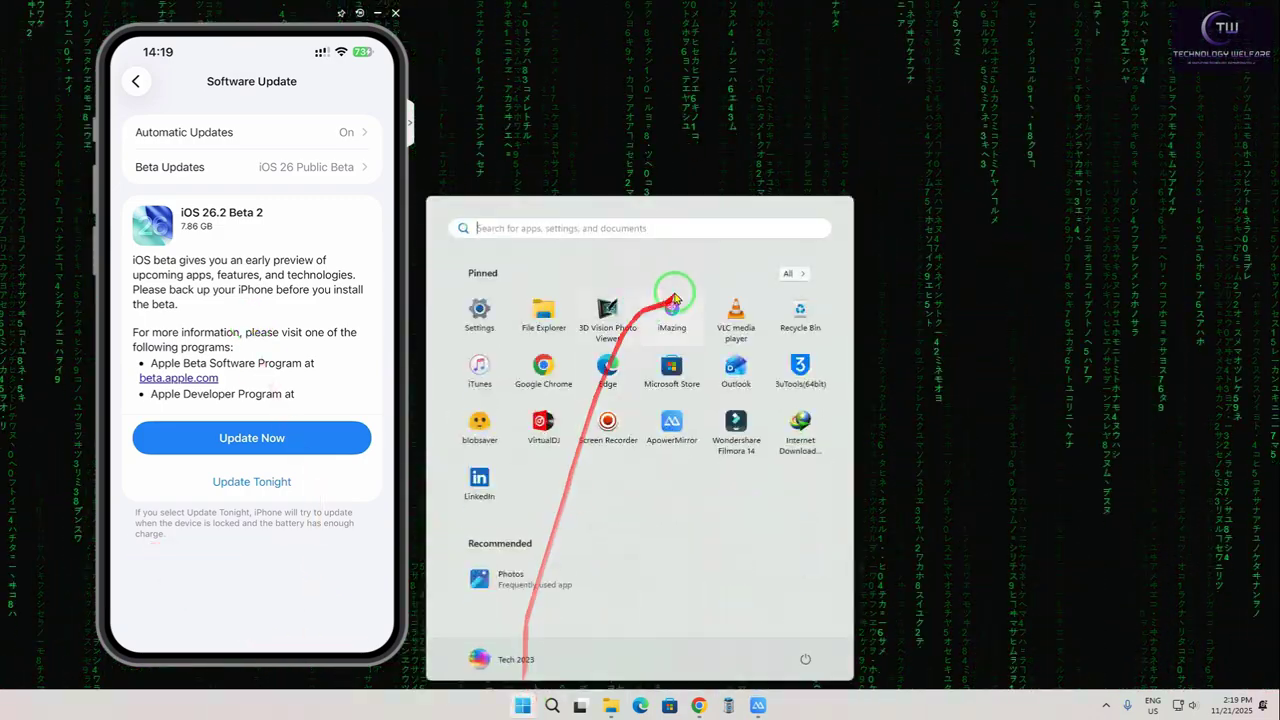
click(800, 385)
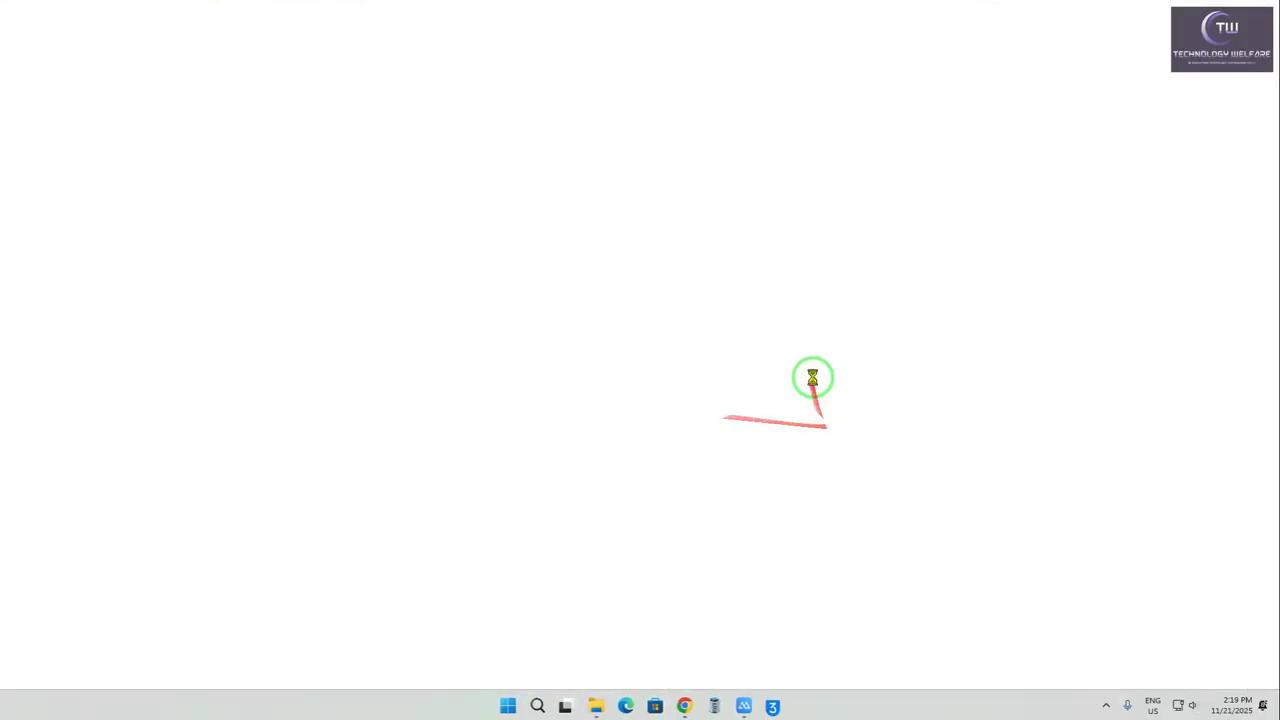
mouse_move(808, 372)
mouse_down()
mouse_move(1052, 93)
mouse_move(1240, 36)
mouse_move(1057, 206)
mouse_move(971, 89)
mouse_move(838, 147)
mouse_move(986, 134)
mouse_move(914, 171)
mouse_move(1165, 38)
mouse_up()
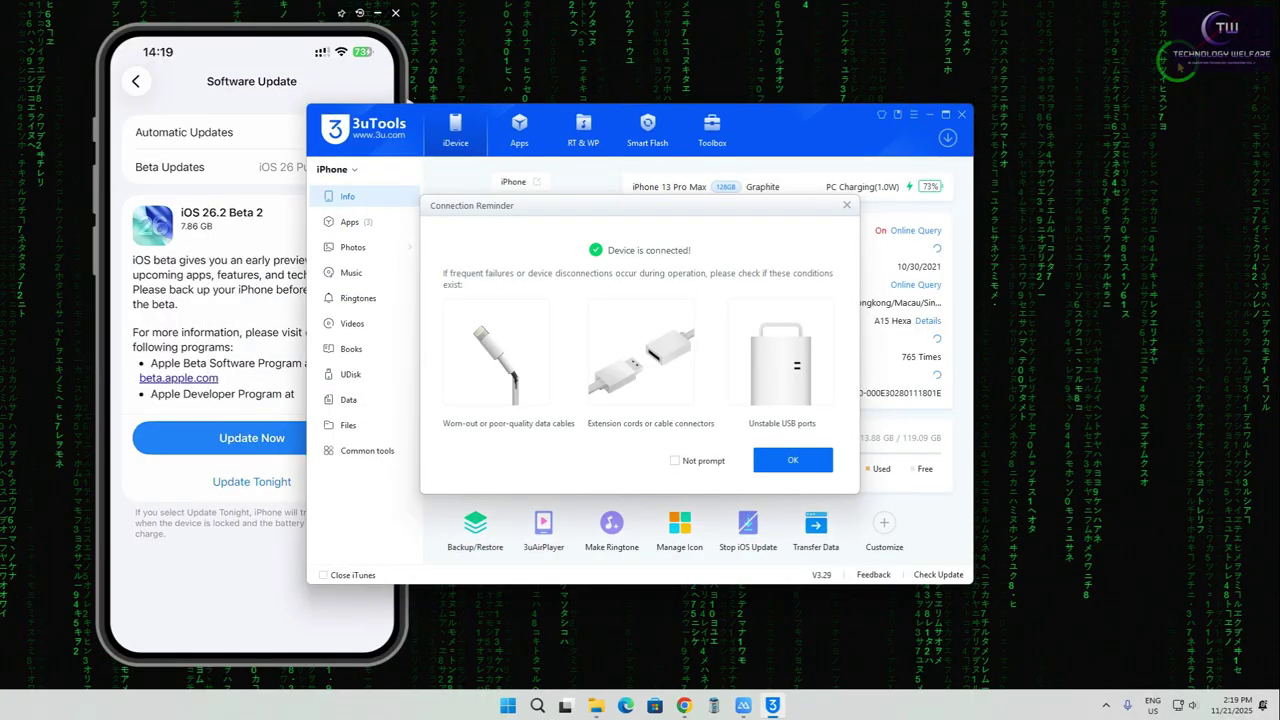
mouse_move(1176, 62)
mouse_down()
mouse_move(708, 357)
mouse_move(826, 403)
mouse_move(821, 479)
mouse_move(674, 133)
mouse_up()
Dismiss the connection reminder and move the 3uTools window clear of the mirrored iPhone
click(708, 128)
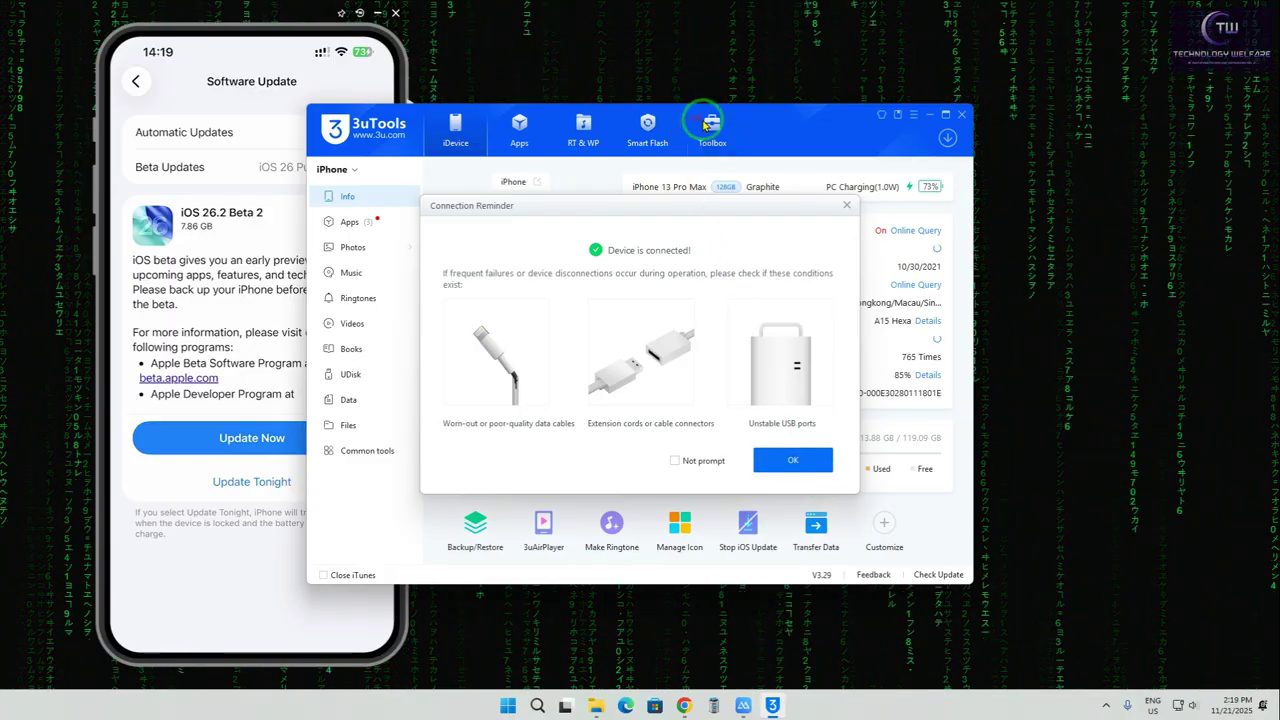
click(786, 455)
drag(842, 145, 1003, 108)
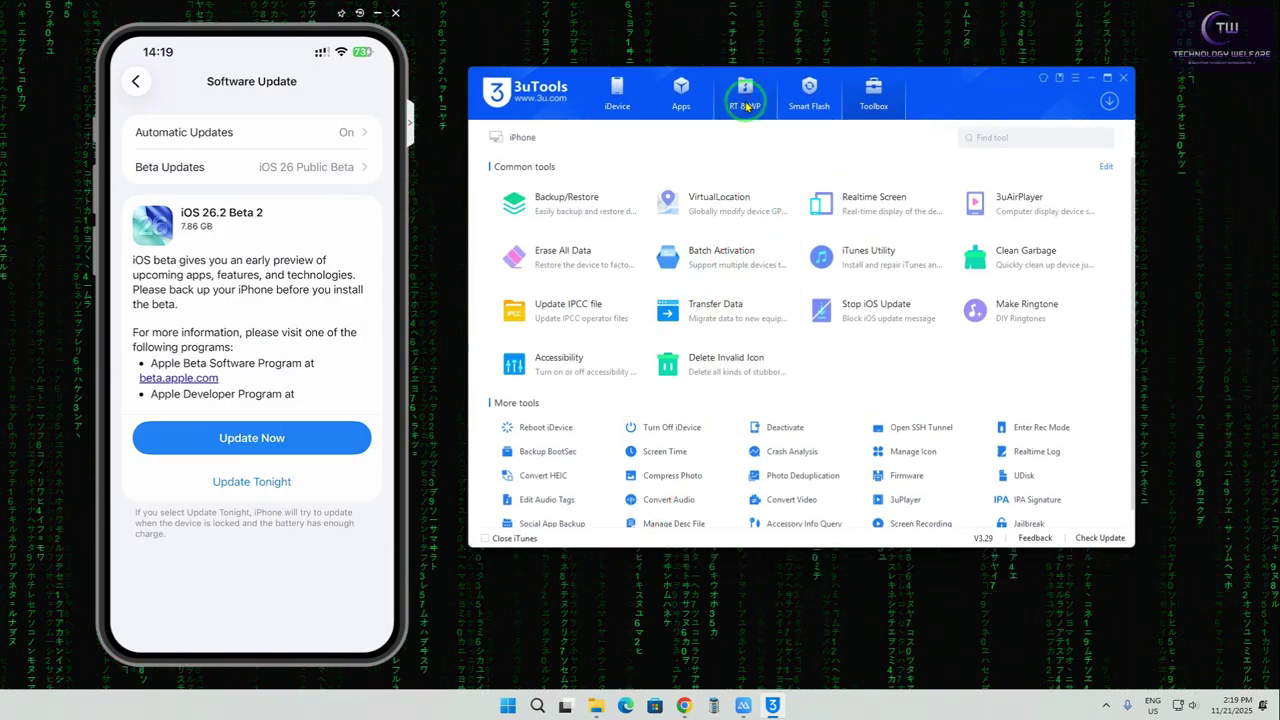
Refresh the Smart Flash firmware list and delete the imported 26.2 firmware from it
click(785, 99)
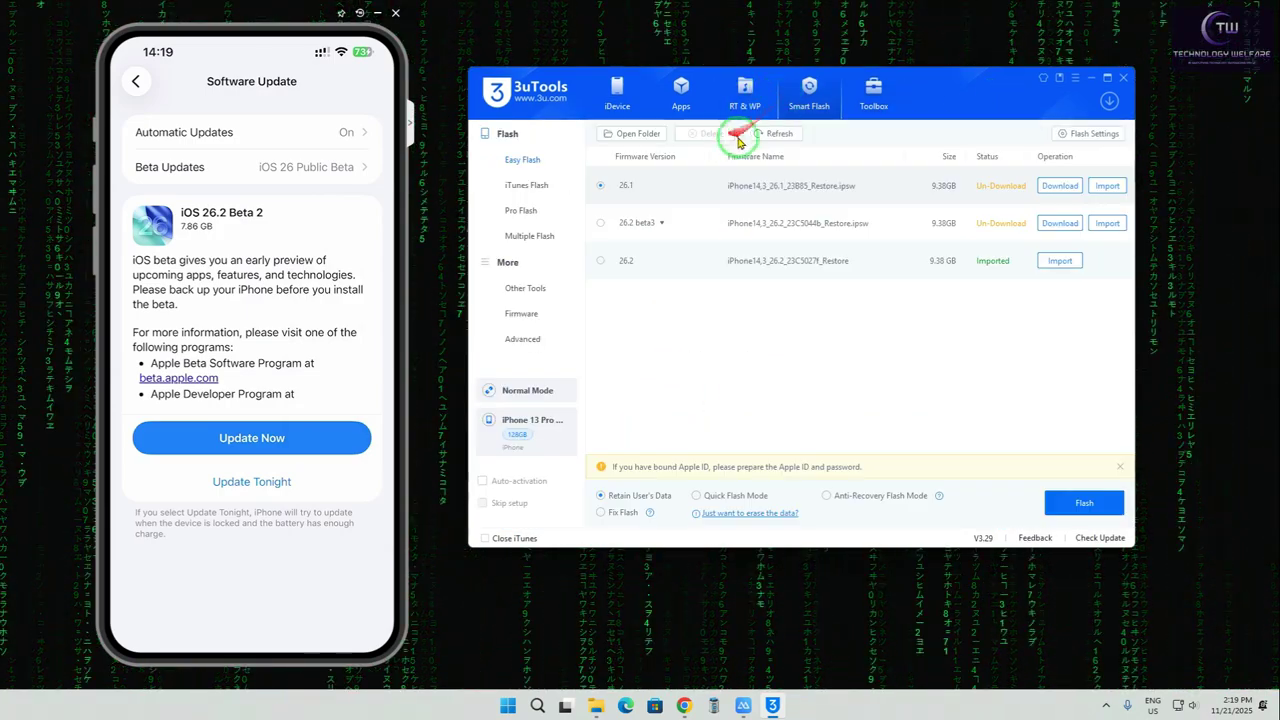
click(762, 136)
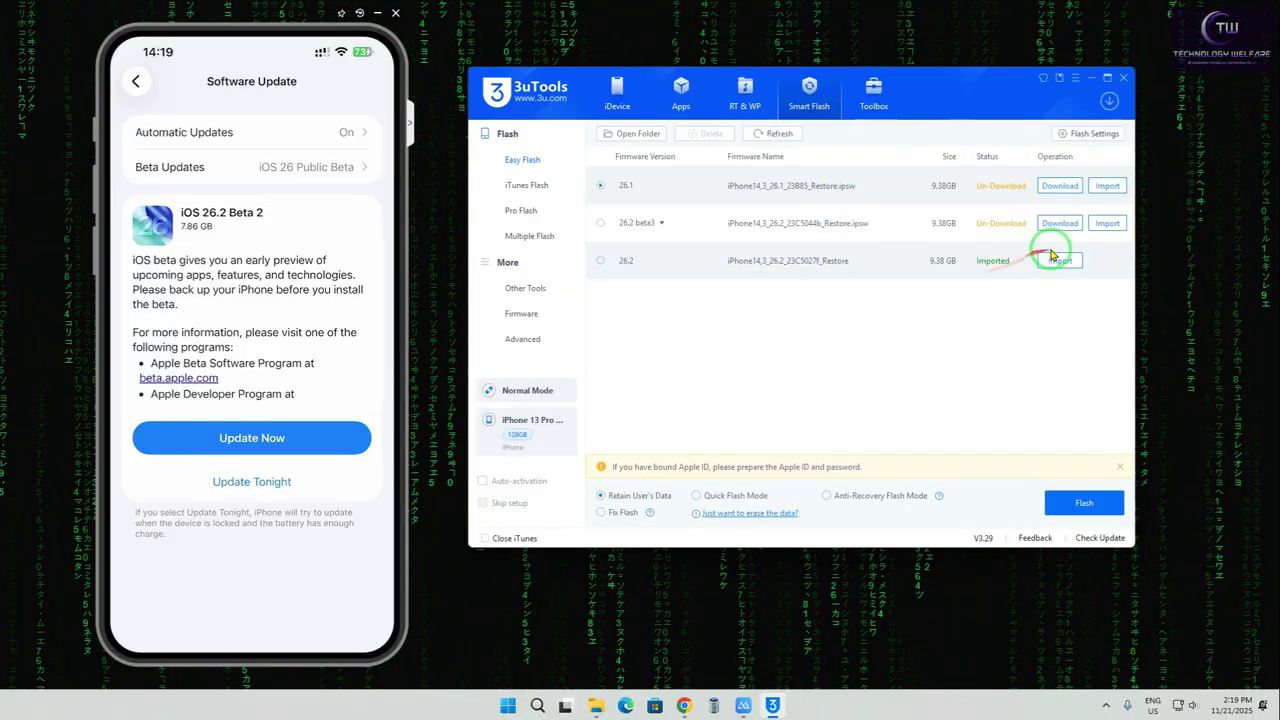
click(700, 133)
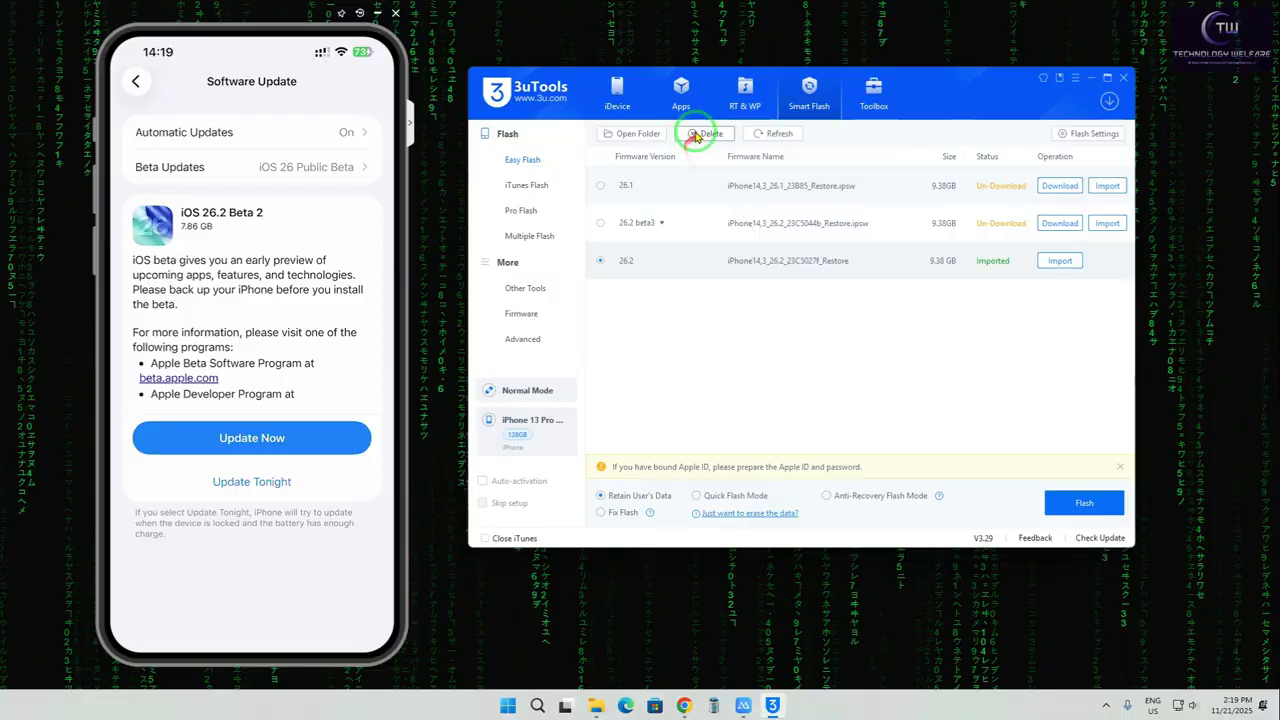
click(906, 346)
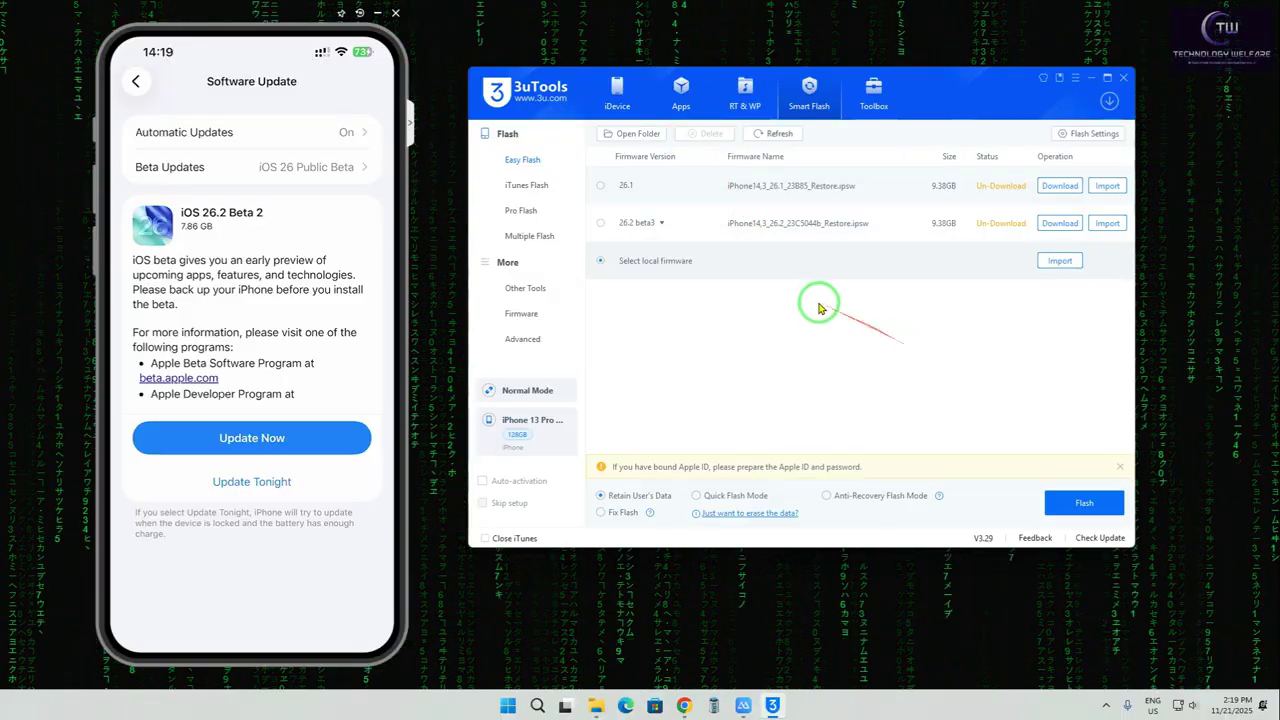
View the beta versions offered for the 26.2 beta3 firmware entry in Easy Flash
click(660, 222)
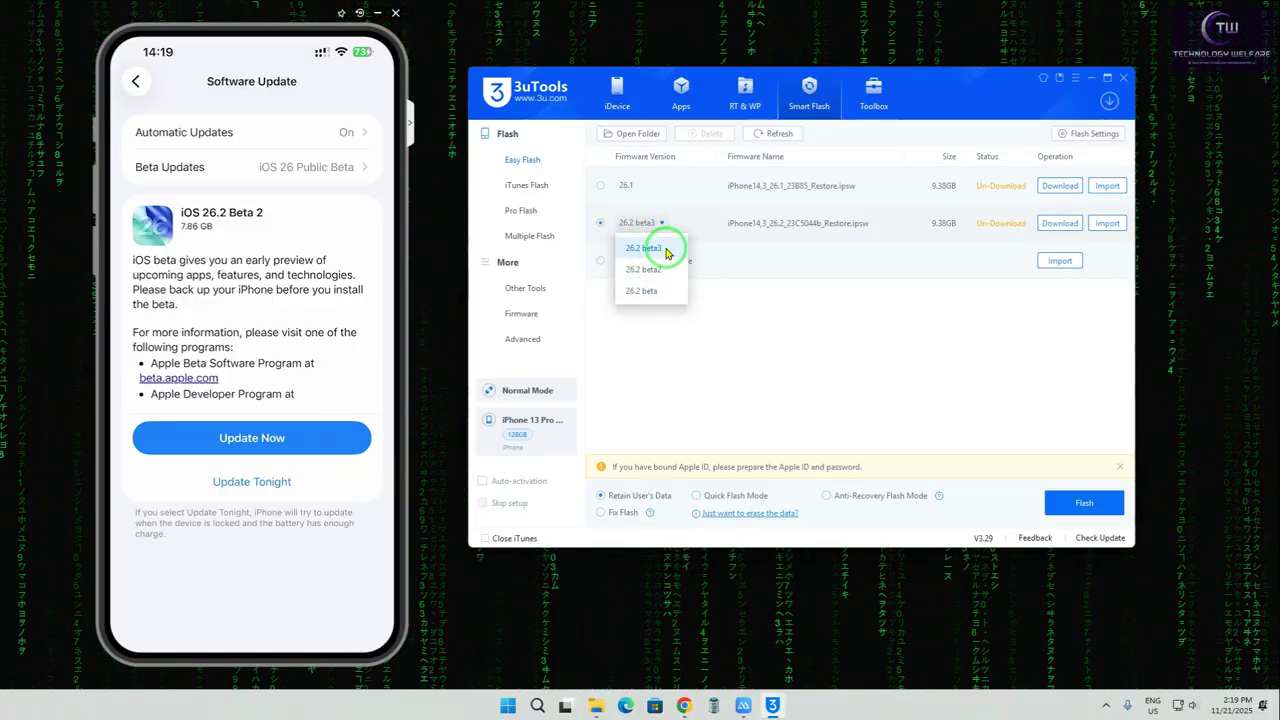
click(638, 270)
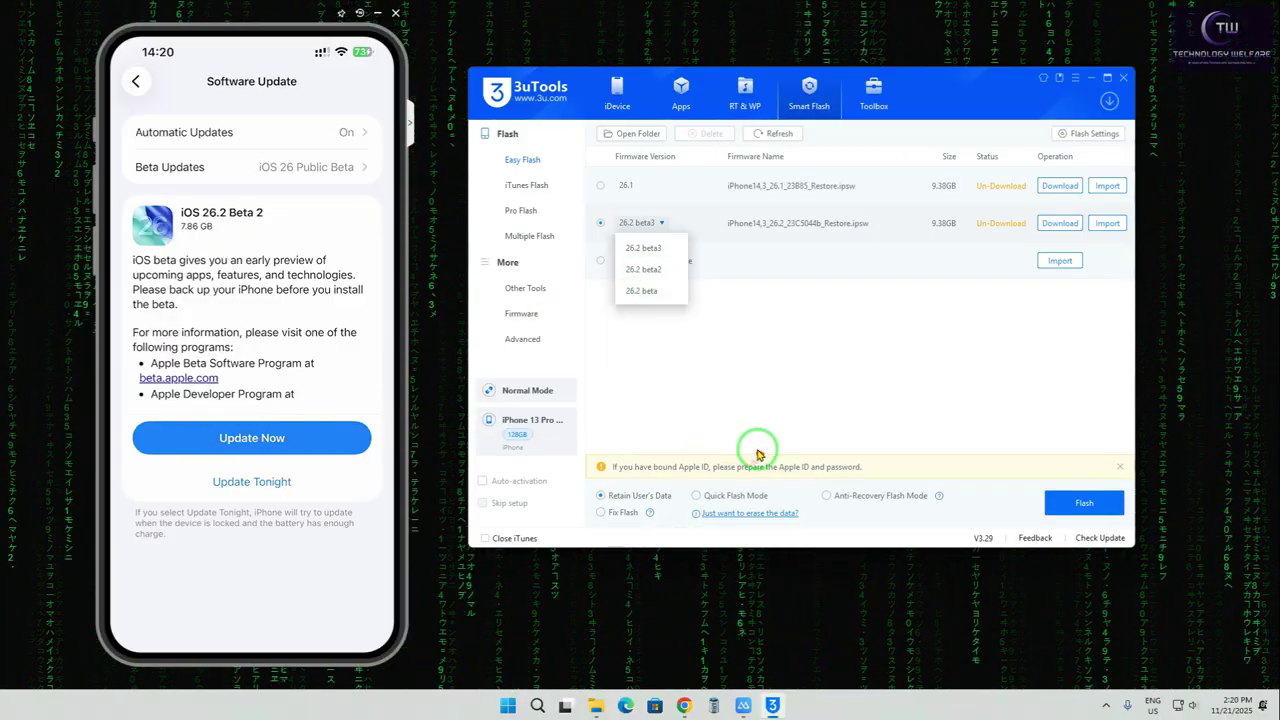
click(745, 415)
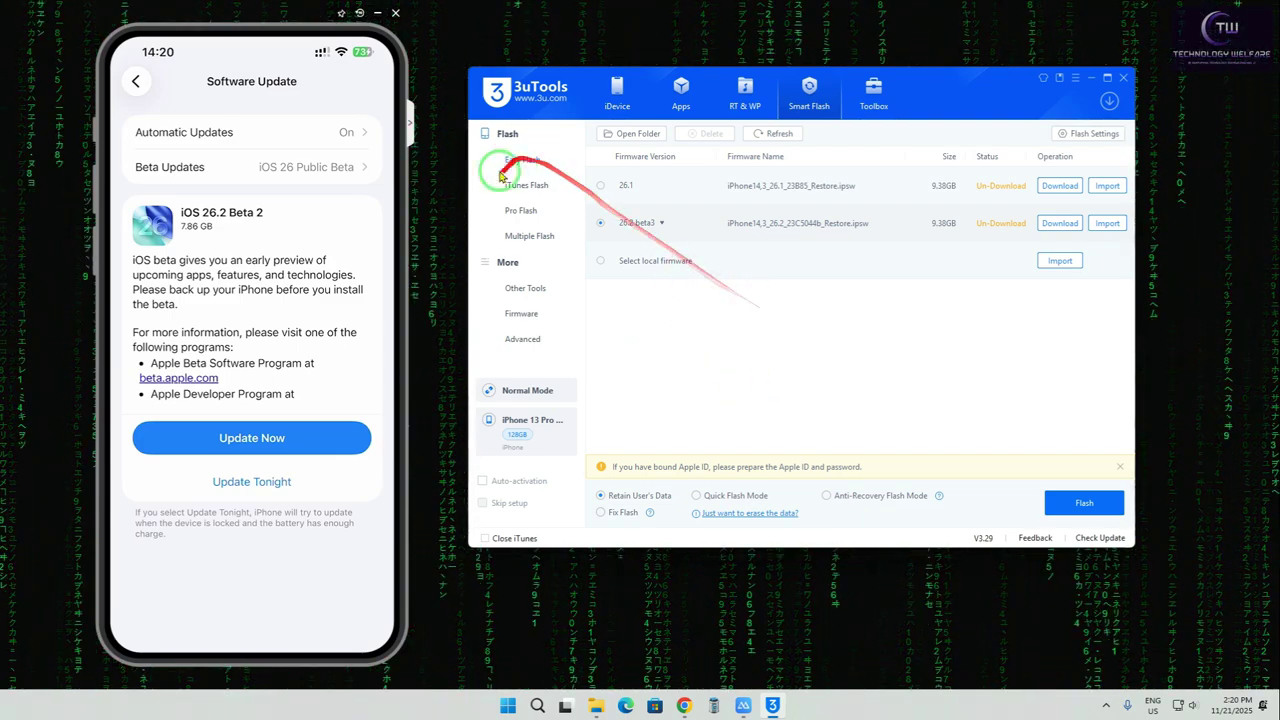
Examine the full list of iPhone 13 Pro Max firmware versions and their flash availability
click(521, 314)
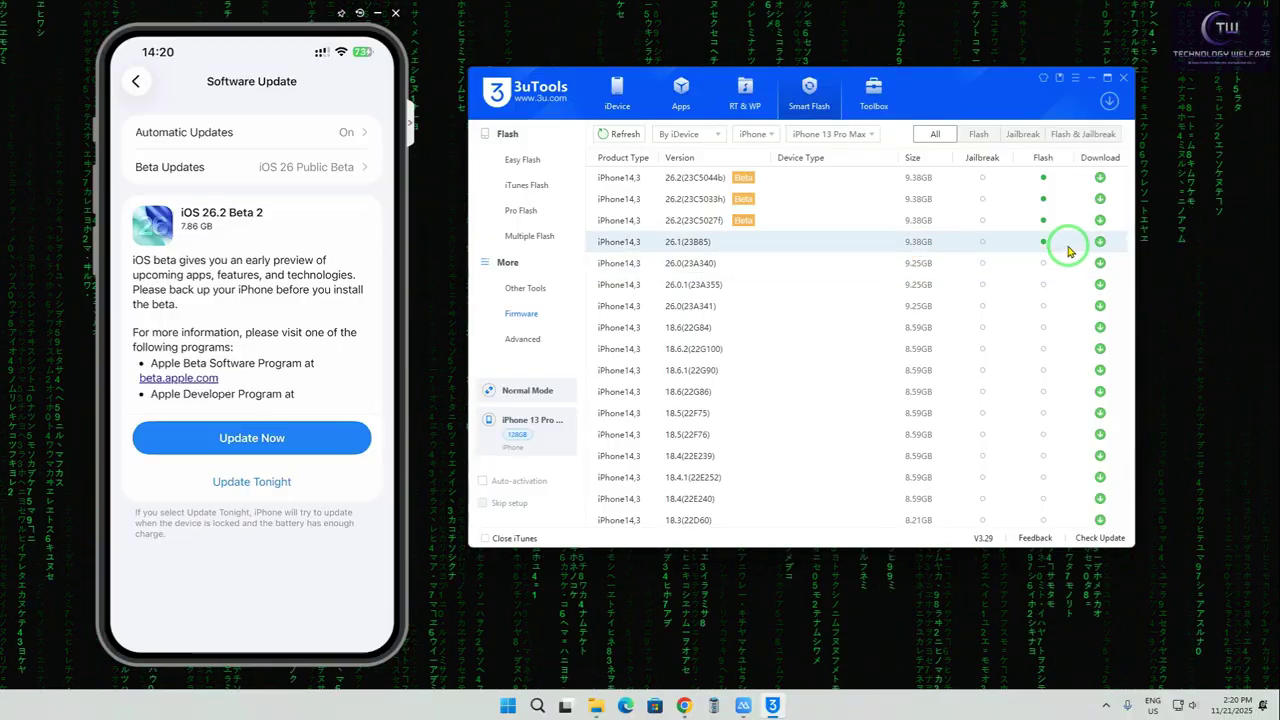
scroll(915, 340, down, 3)
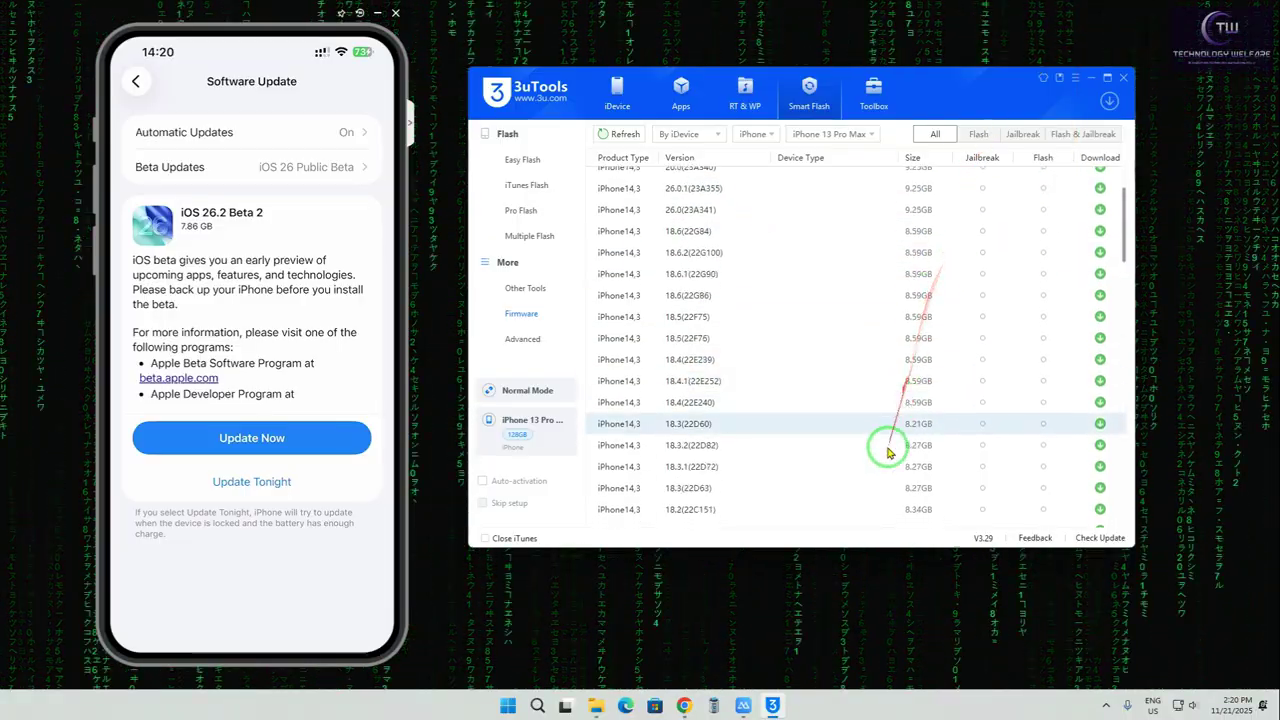
scroll(888, 459, up, 3)
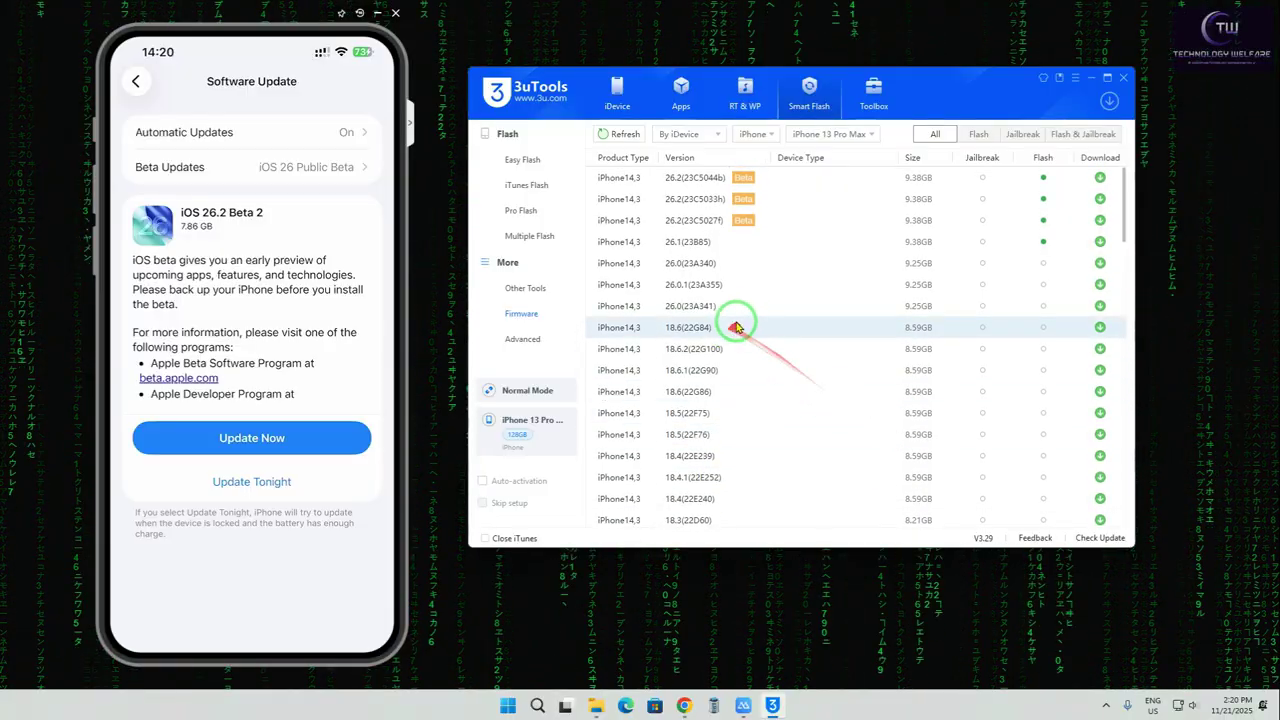
click(872, 100)
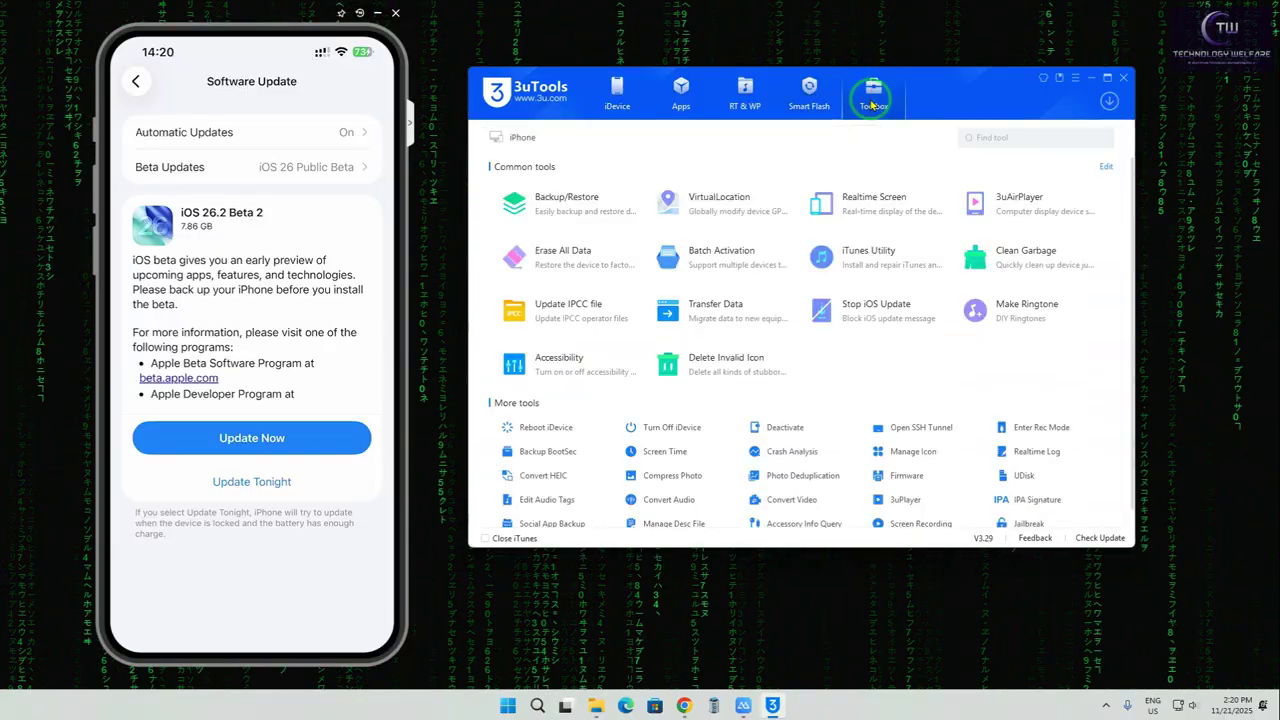
click(786, 90)
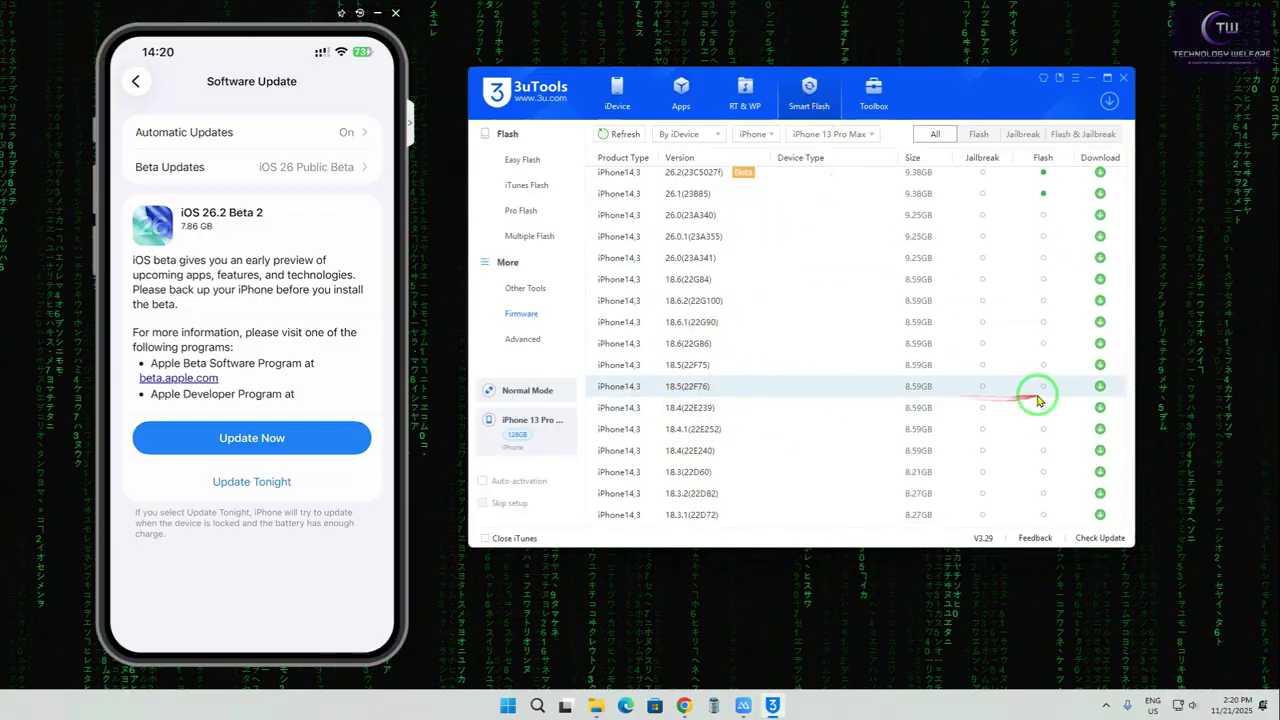
Start downloading the iPhone14,3 17.7(21H16) firmware and move the Downloads window clear of the main window
scroll(880, 442, down, 5)
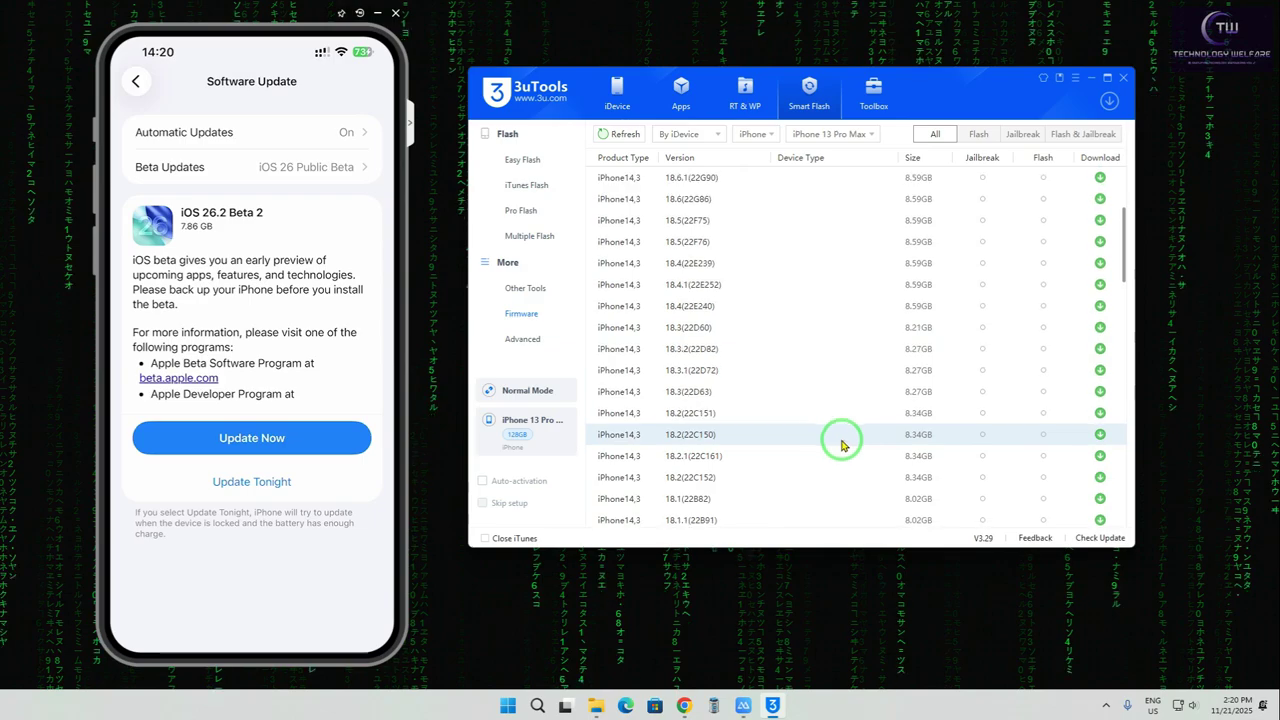
scroll(771, 453, down, 5)
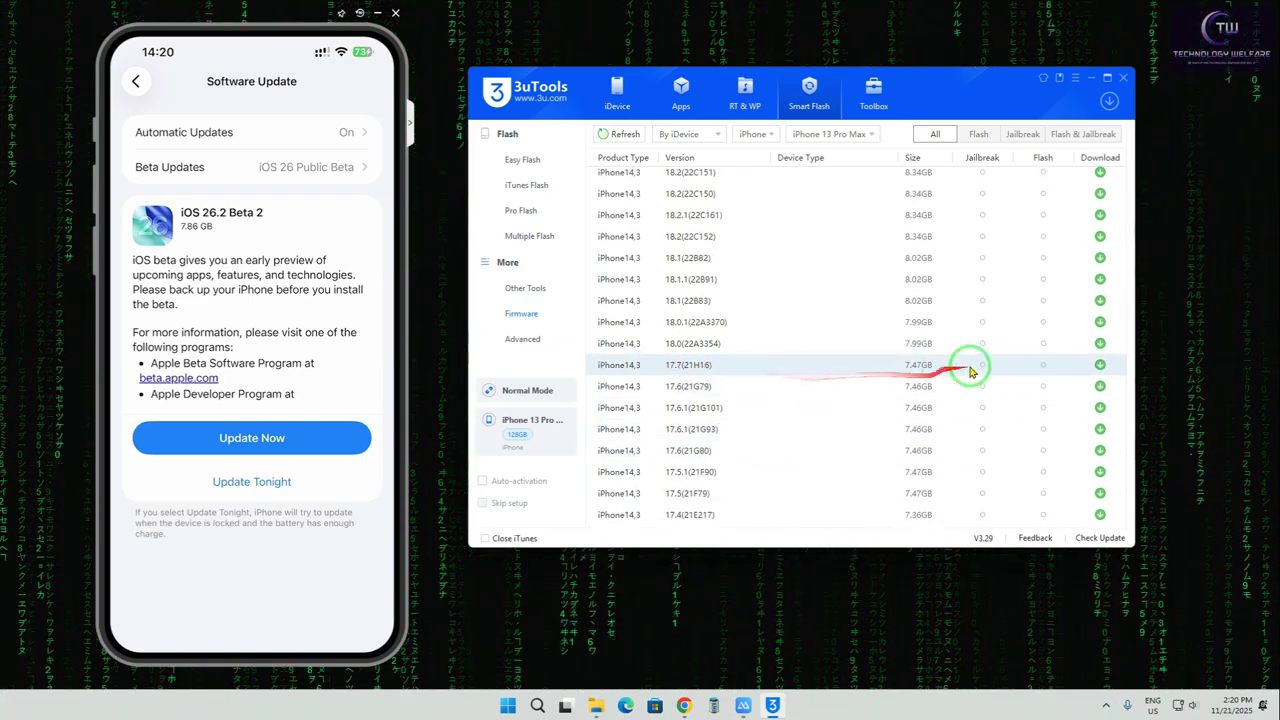
click(1099, 365)
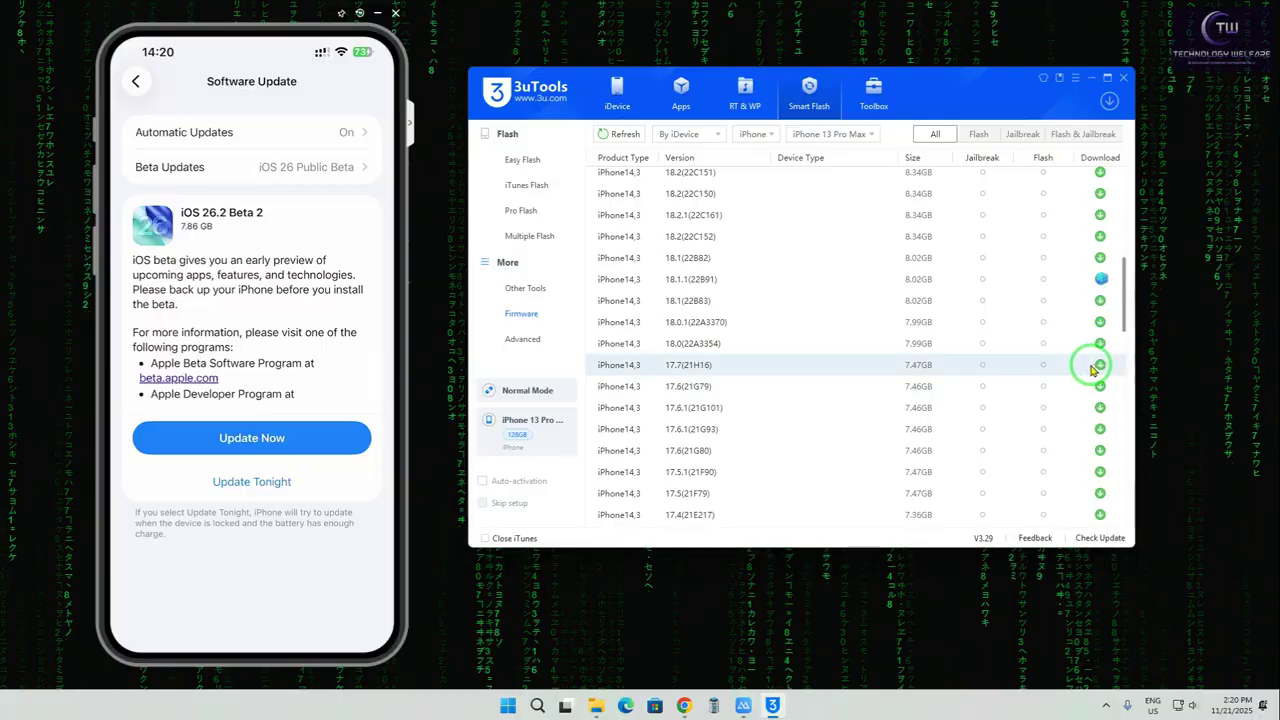
click(1110, 101)
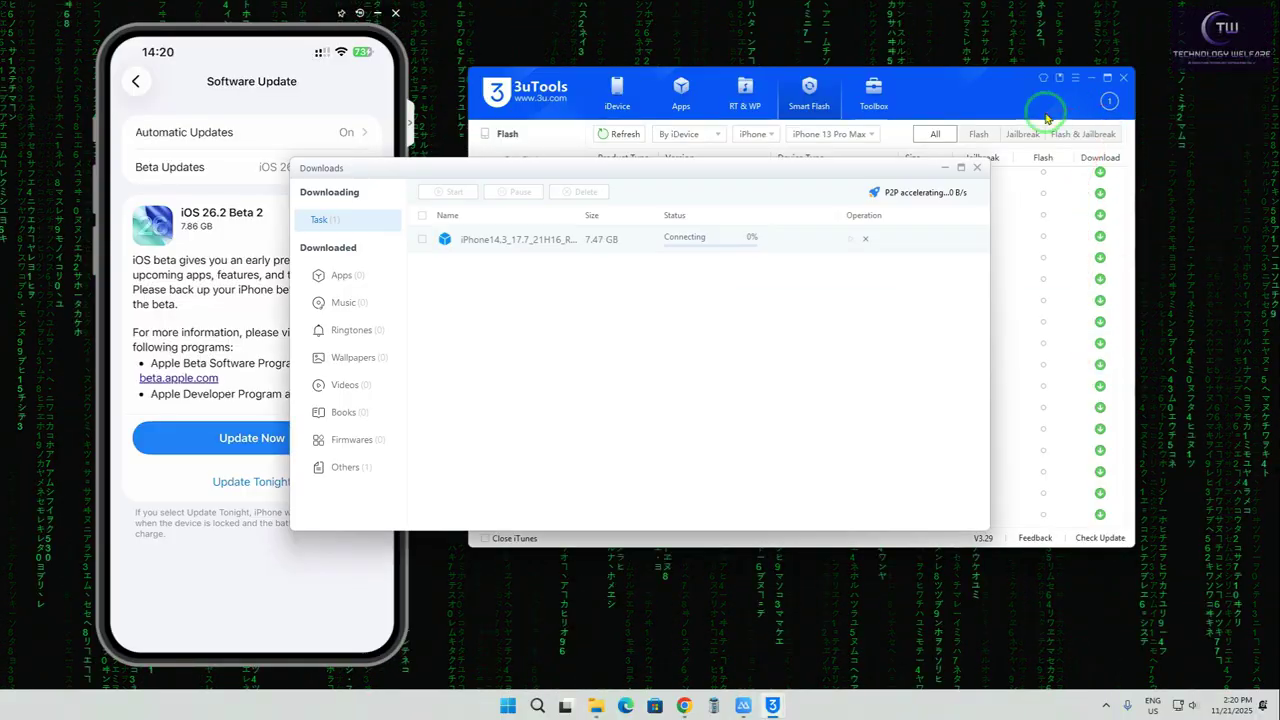
drag(660, 175, 837, 271)
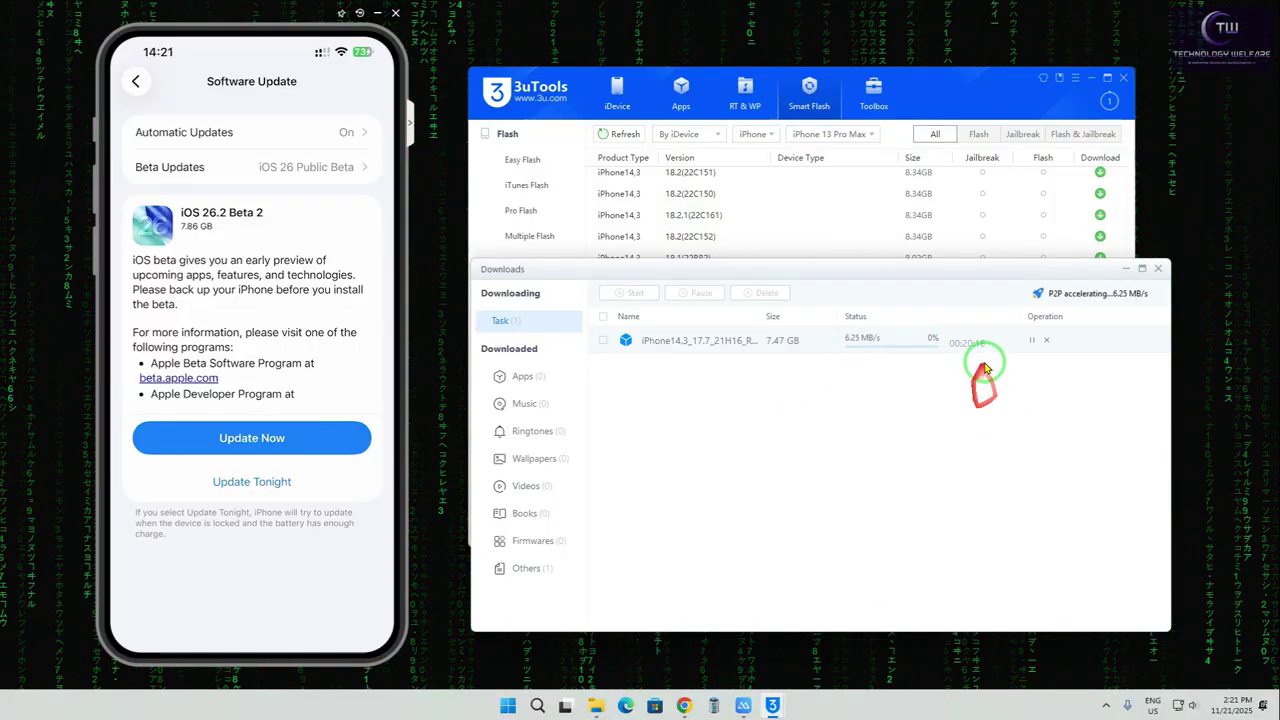
drag(916, 277, 923, 315)
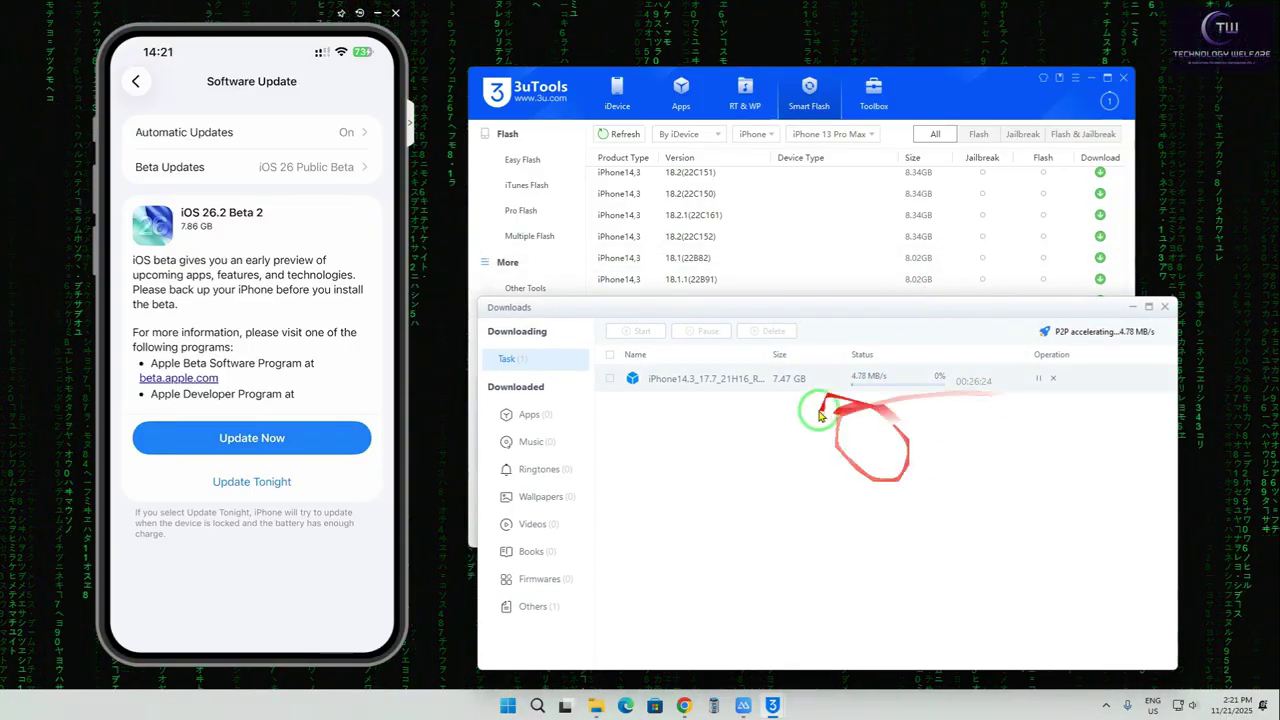
drag(940, 313, 924, 433)
Send the Stop iOS Update description file to the iPhone and close the tool
click(810, 92)
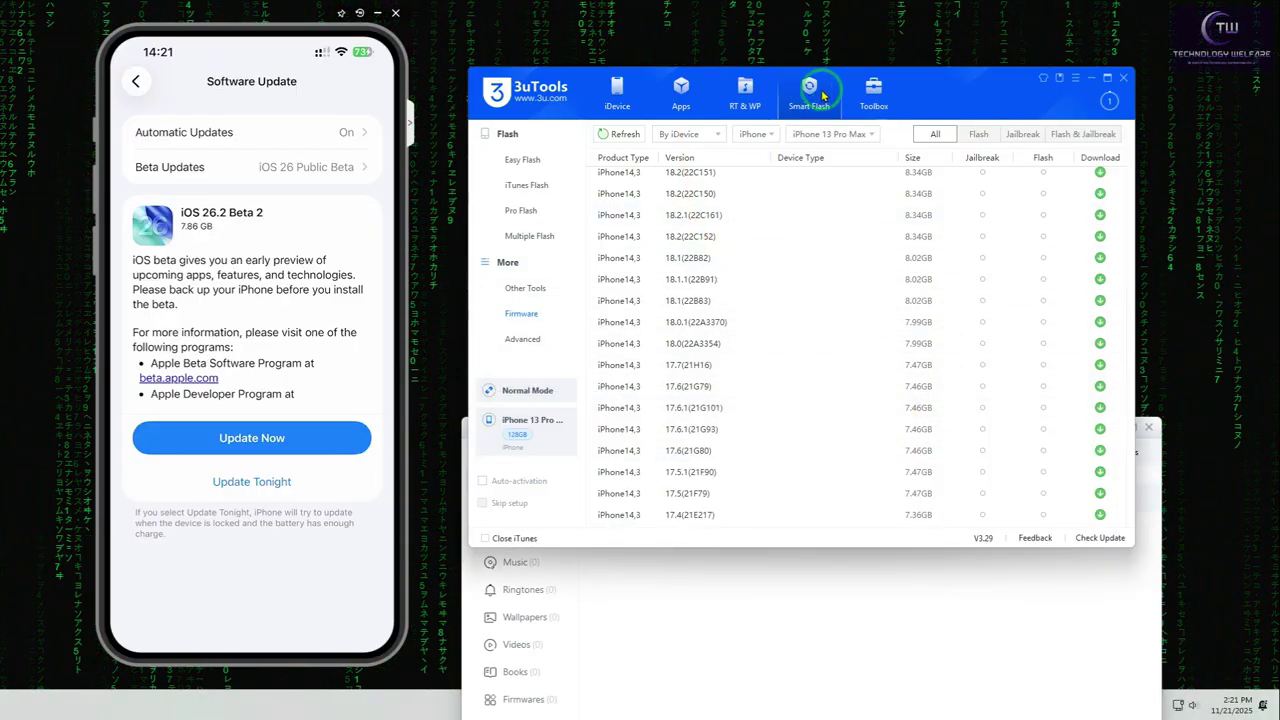
click(876, 90)
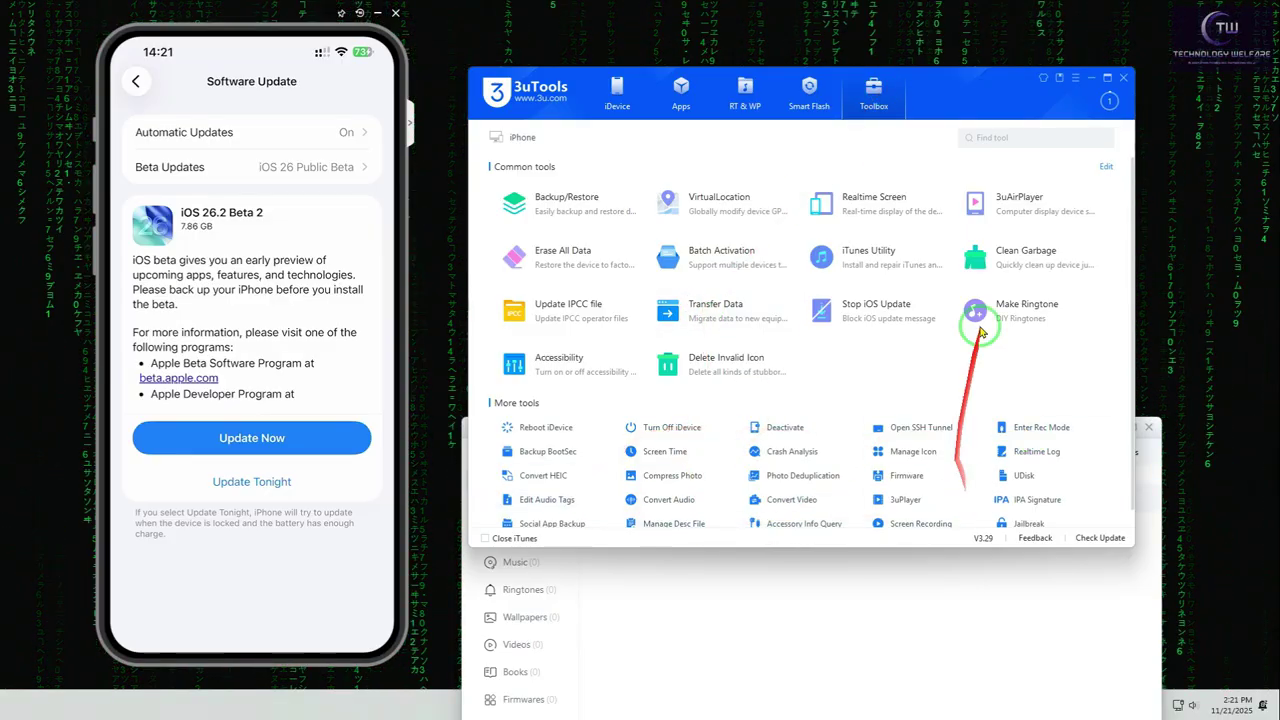
click(868, 316)
click(777, 353)
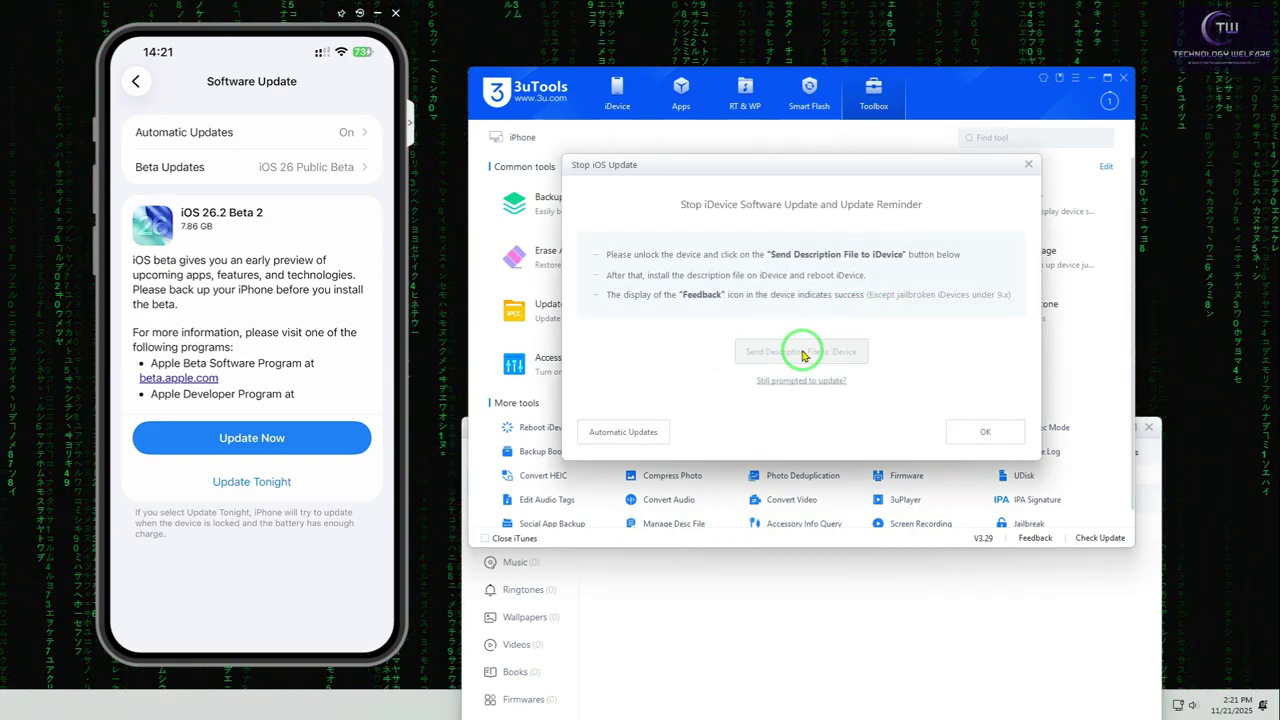
click(266, 388)
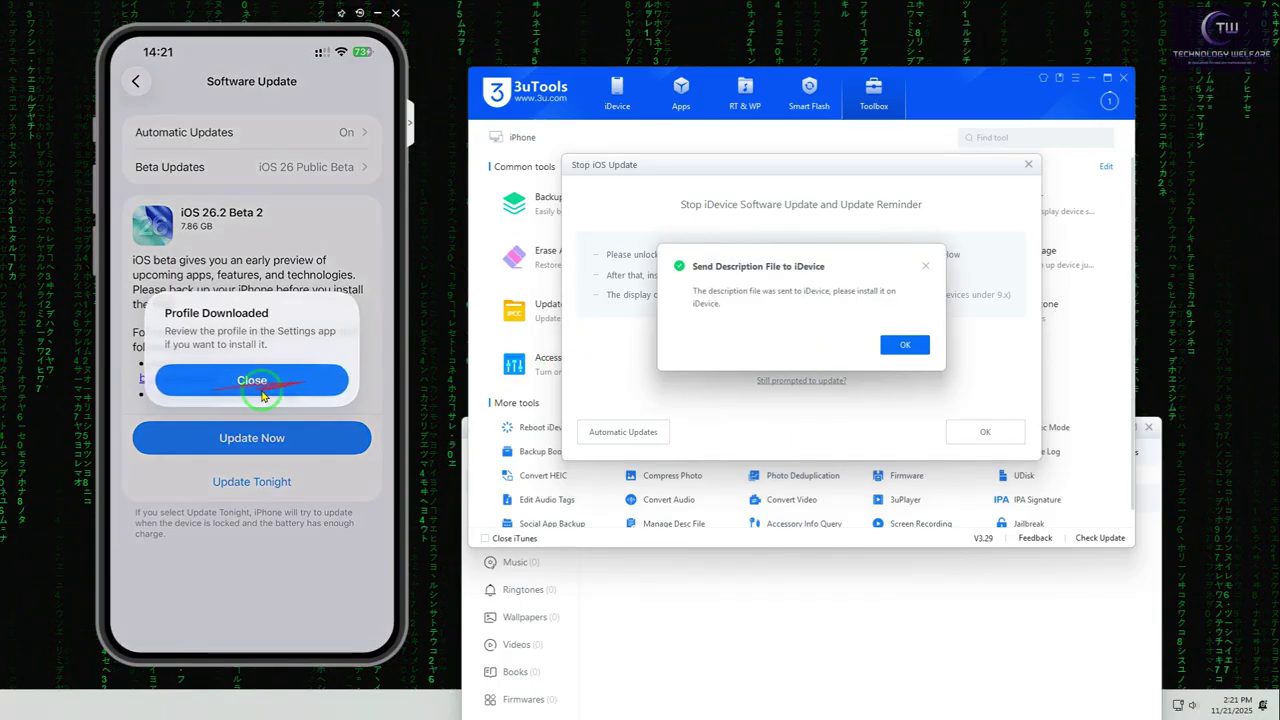
click(910, 346)
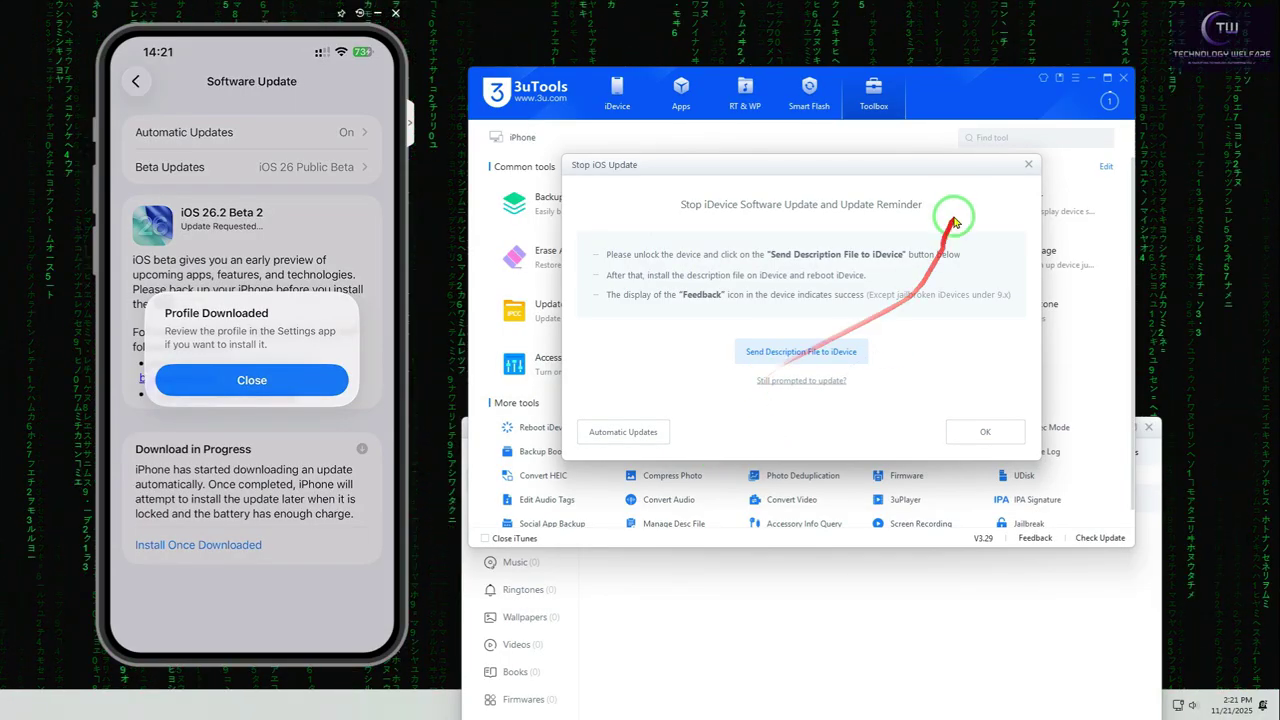
click(986, 430)
Choose the local firmware option in Smart Flash's Easy Flash
click(809, 92)
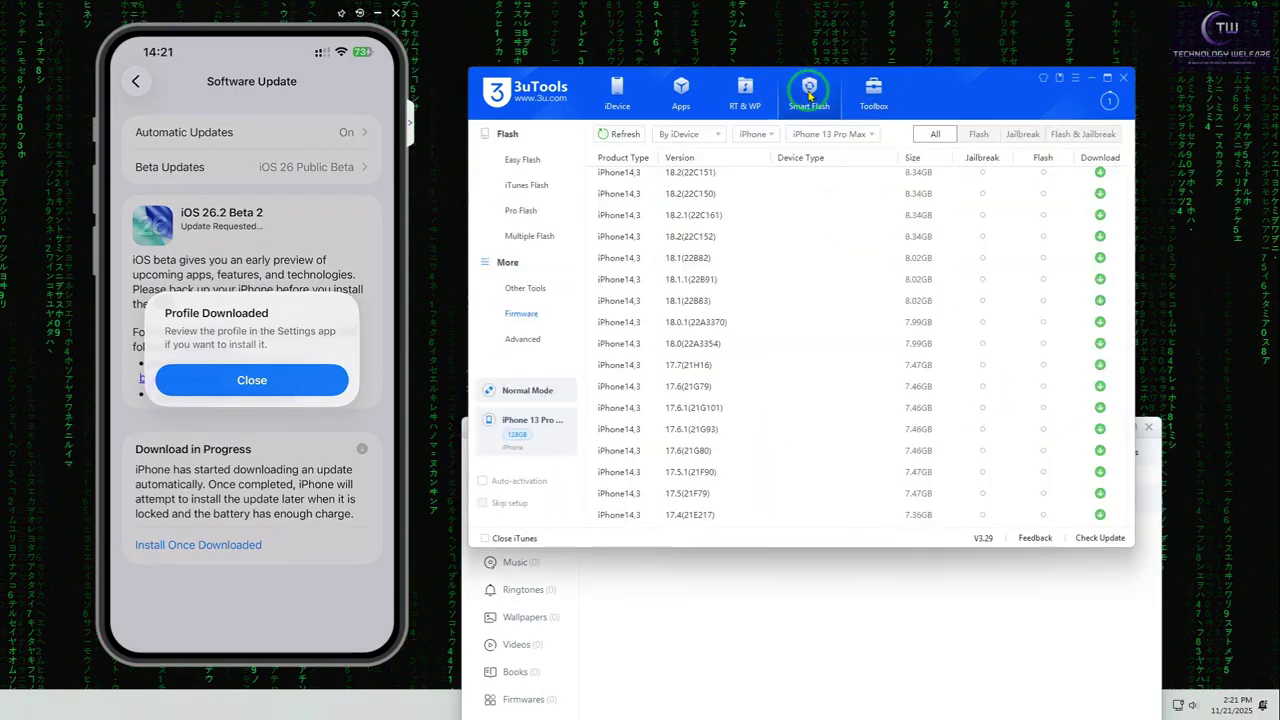
click(516, 160)
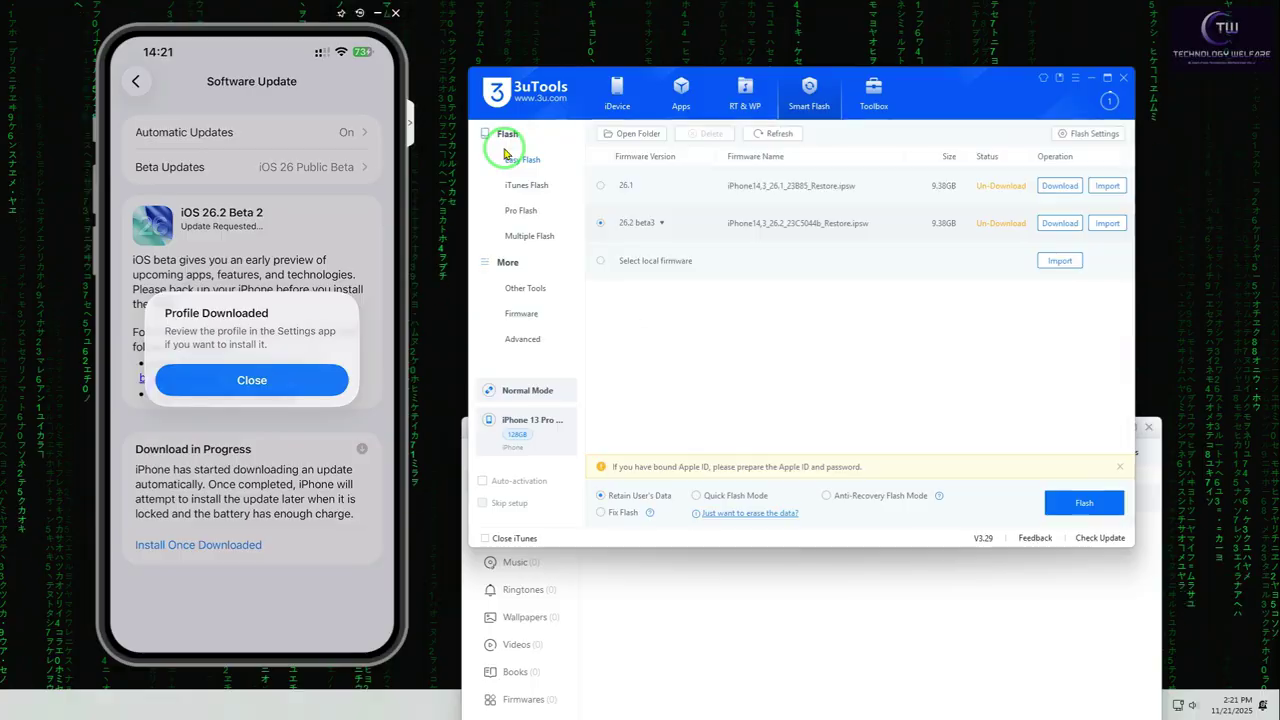
click(676, 266)
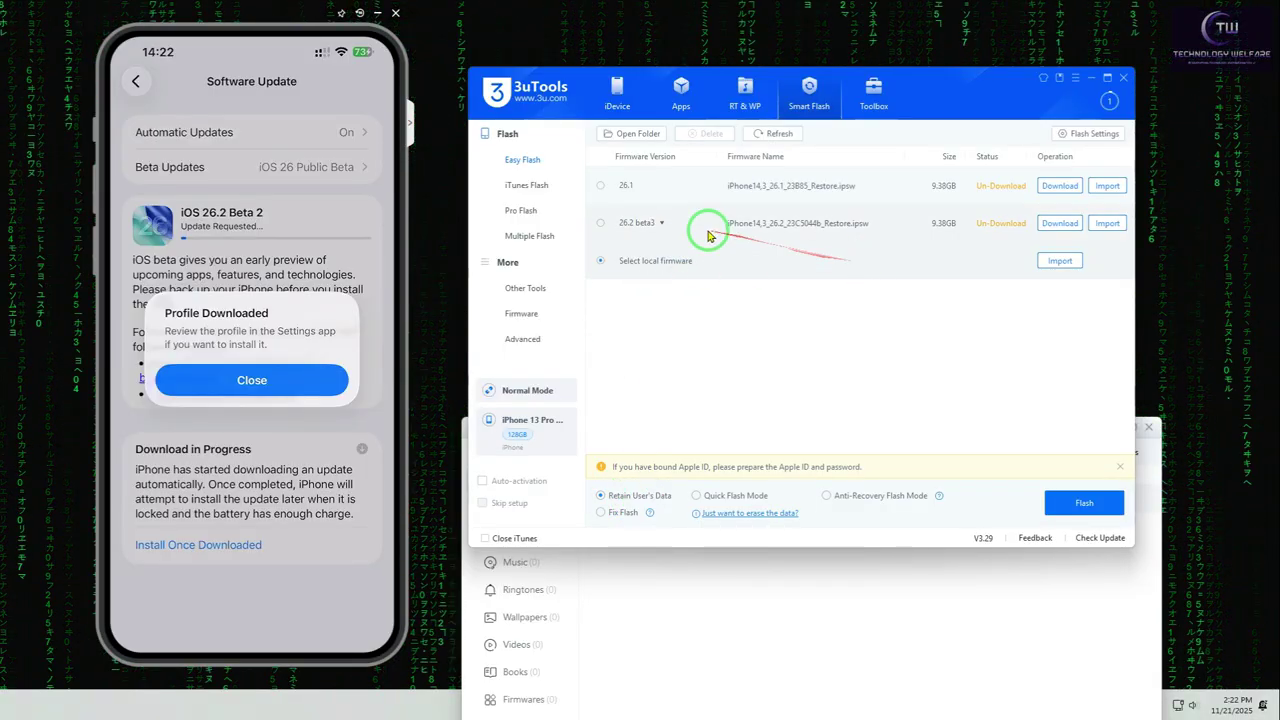
Check the firmware download's progress and the downloaded firmwares in the Downloads window
click(1109, 99)
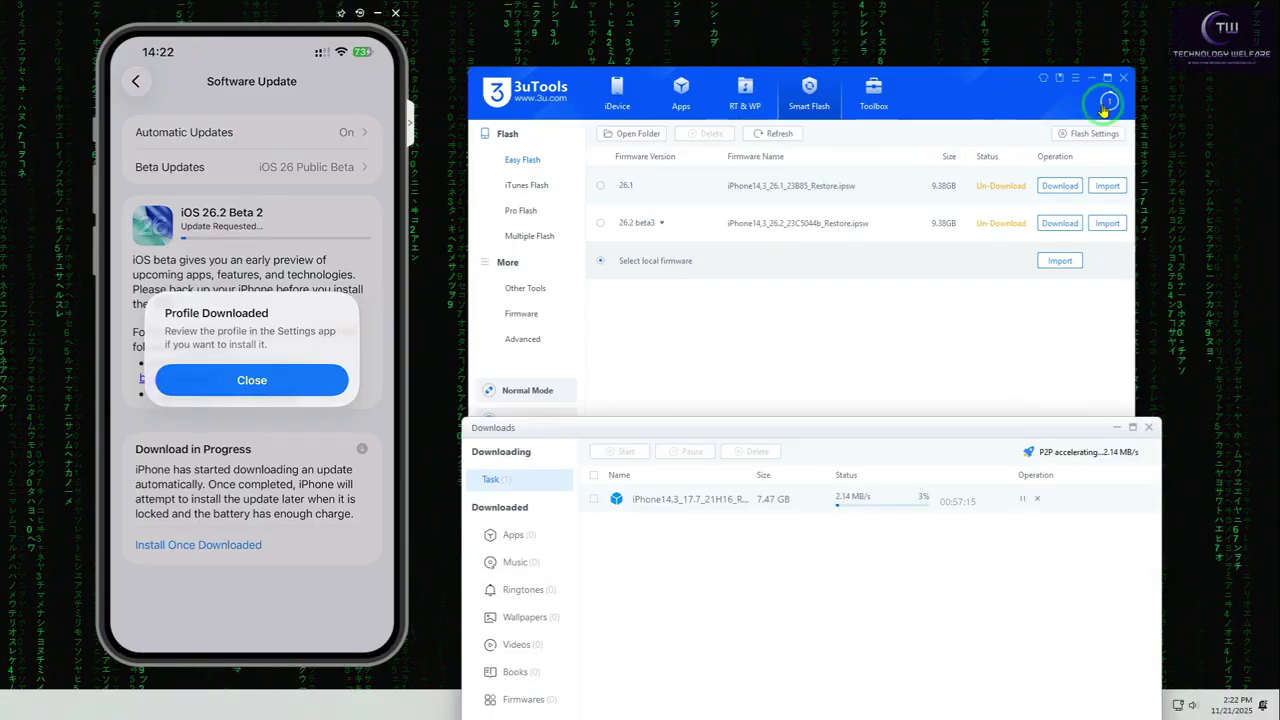
drag(741, 445, 908, 323)
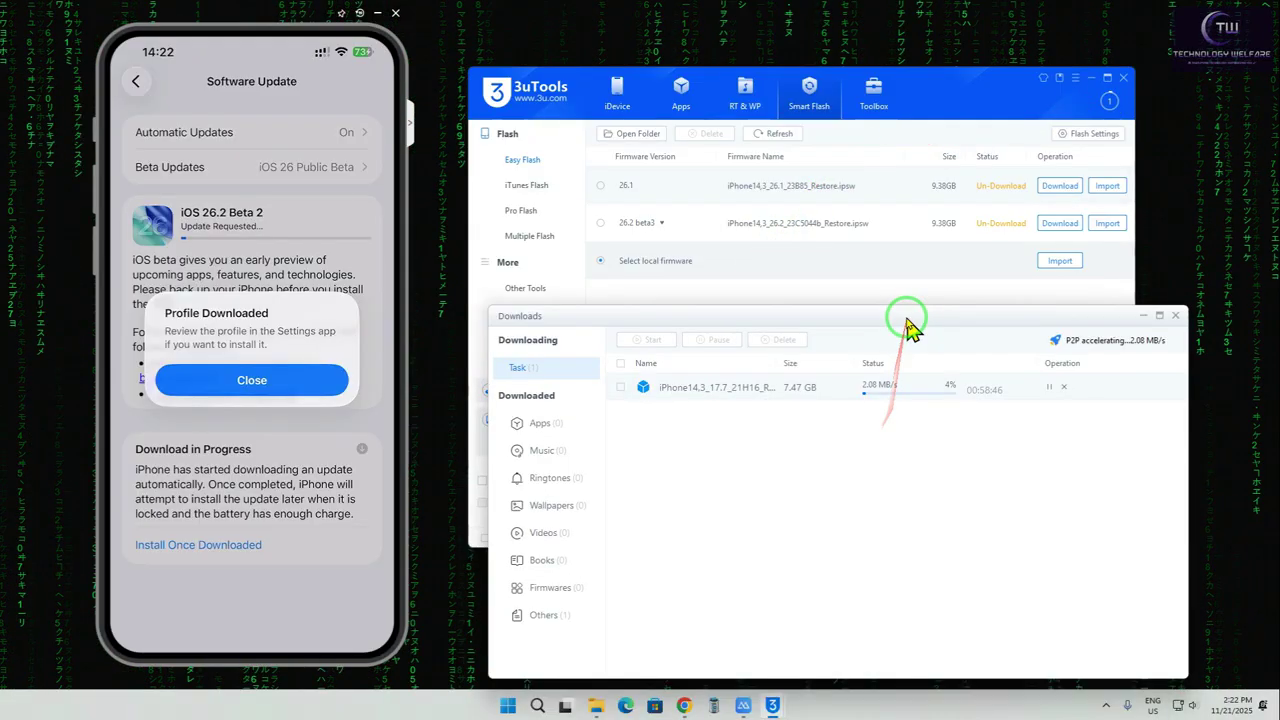
click(556, 595)
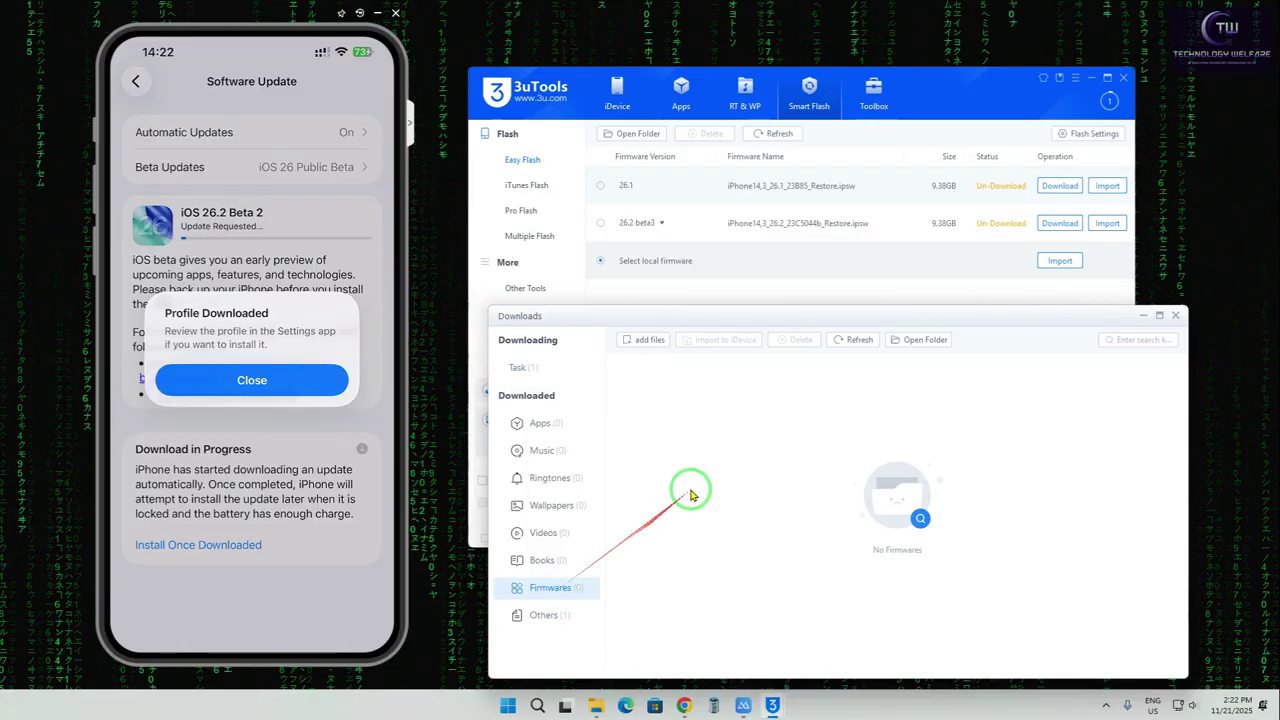
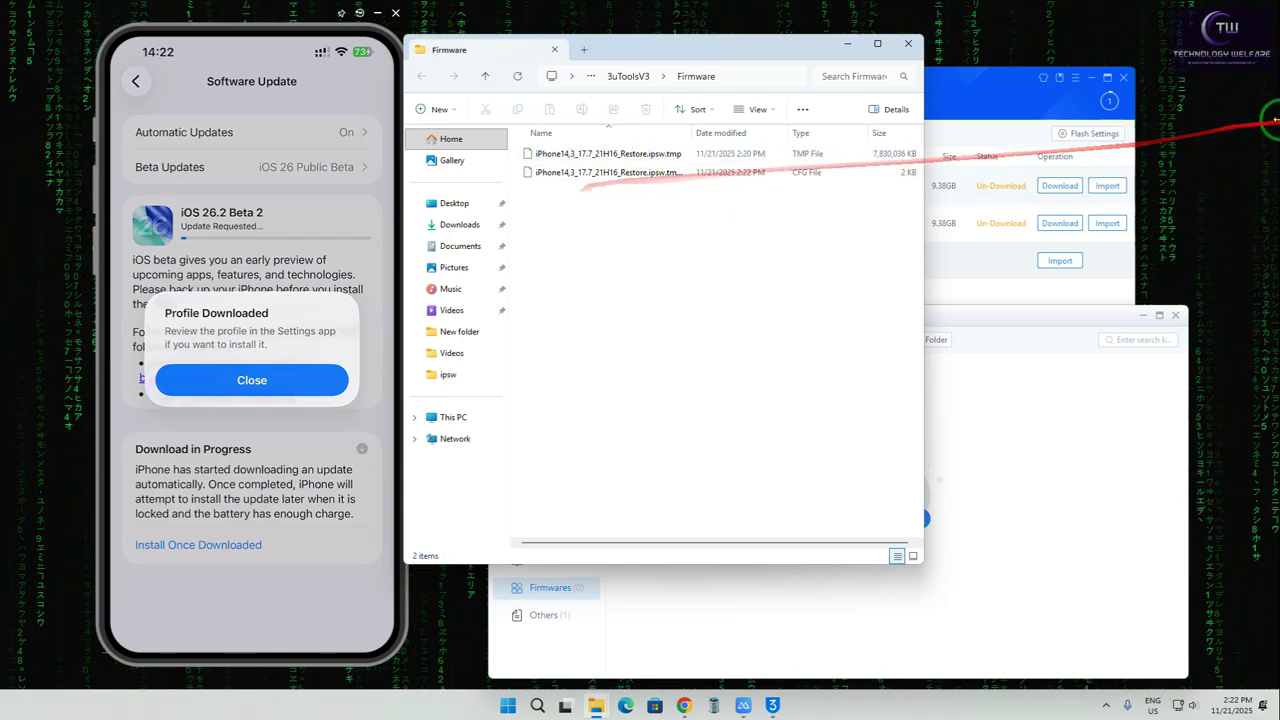
Close the Firmware folder window and import iPhone10,3,iPhone10,6_16.7.12_20H364_Restore.ipsw from the desktop's ipsw folder as Easy Flash's local firmware
click(900, 42)
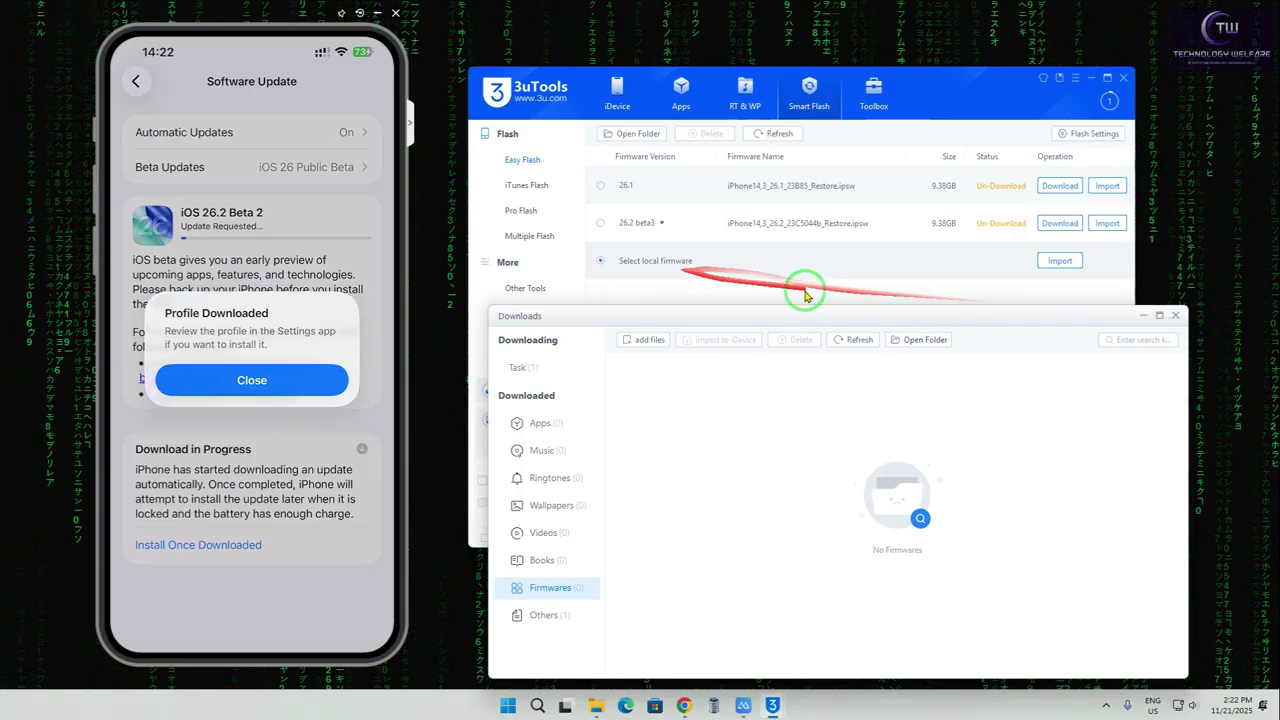
click(940, 92)
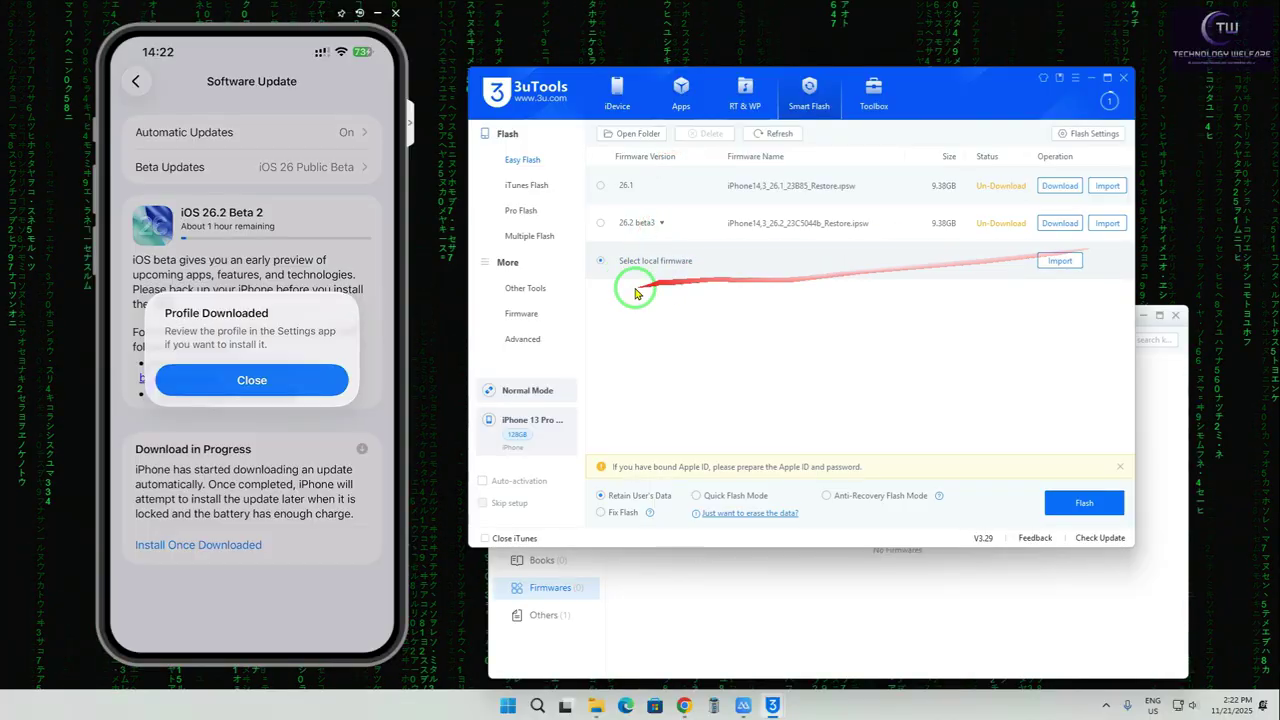
click(1060, 261)
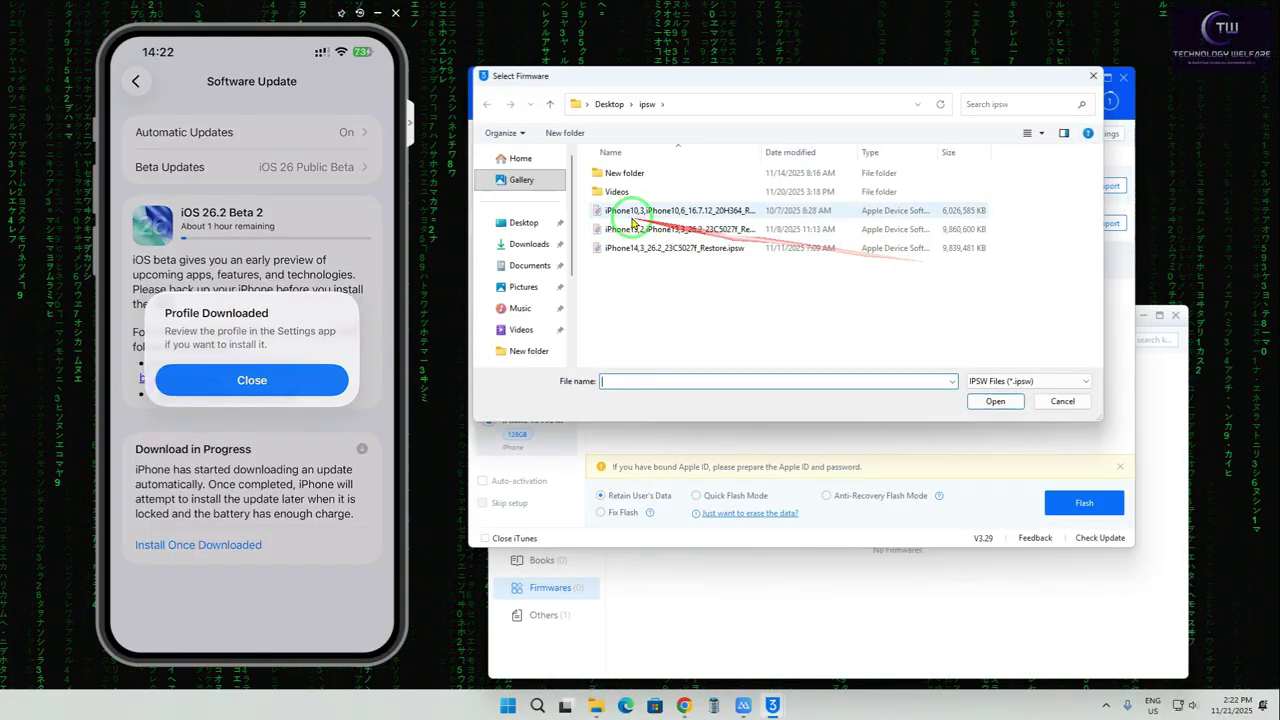
click(521, 228)
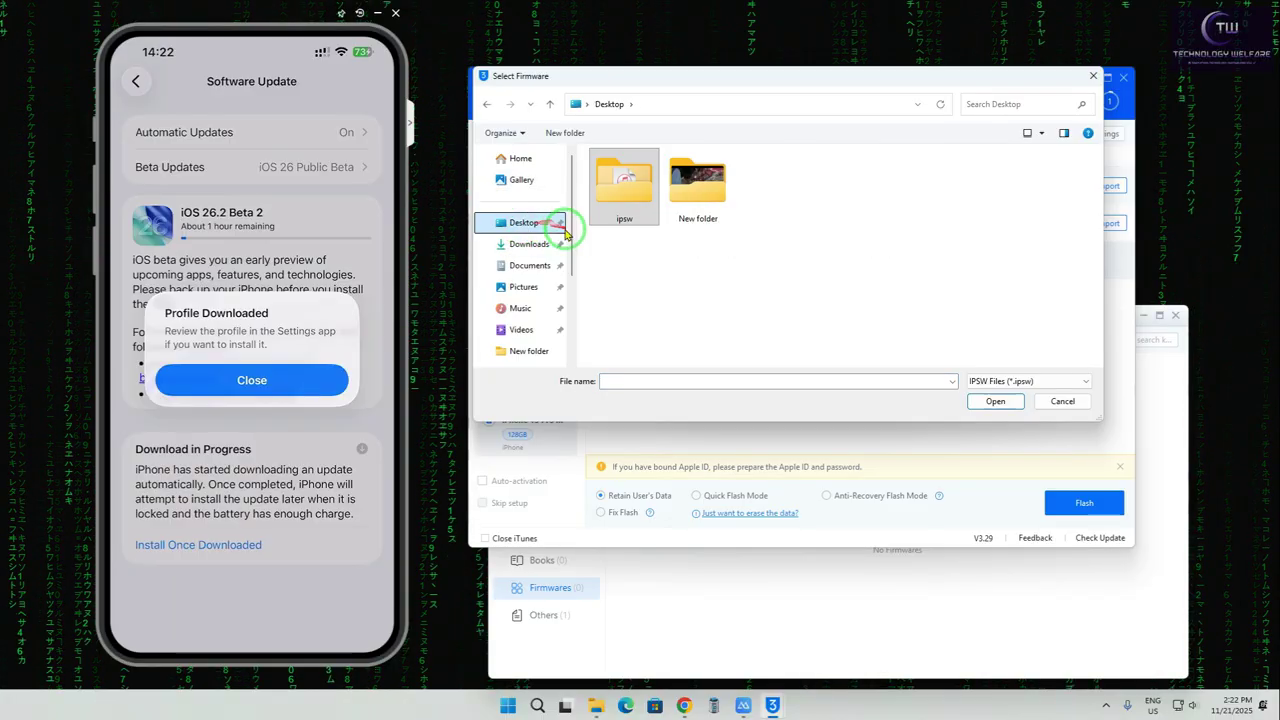
double_click(624, 185)
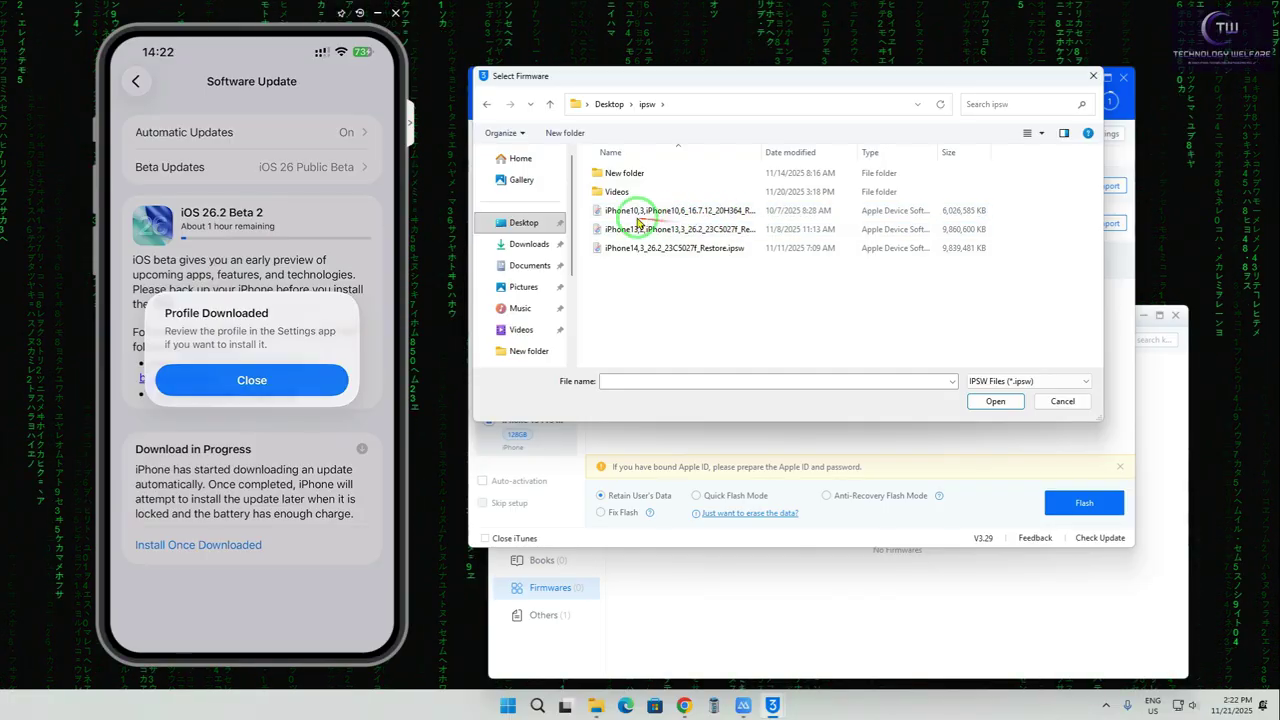
double_click(713, 213)
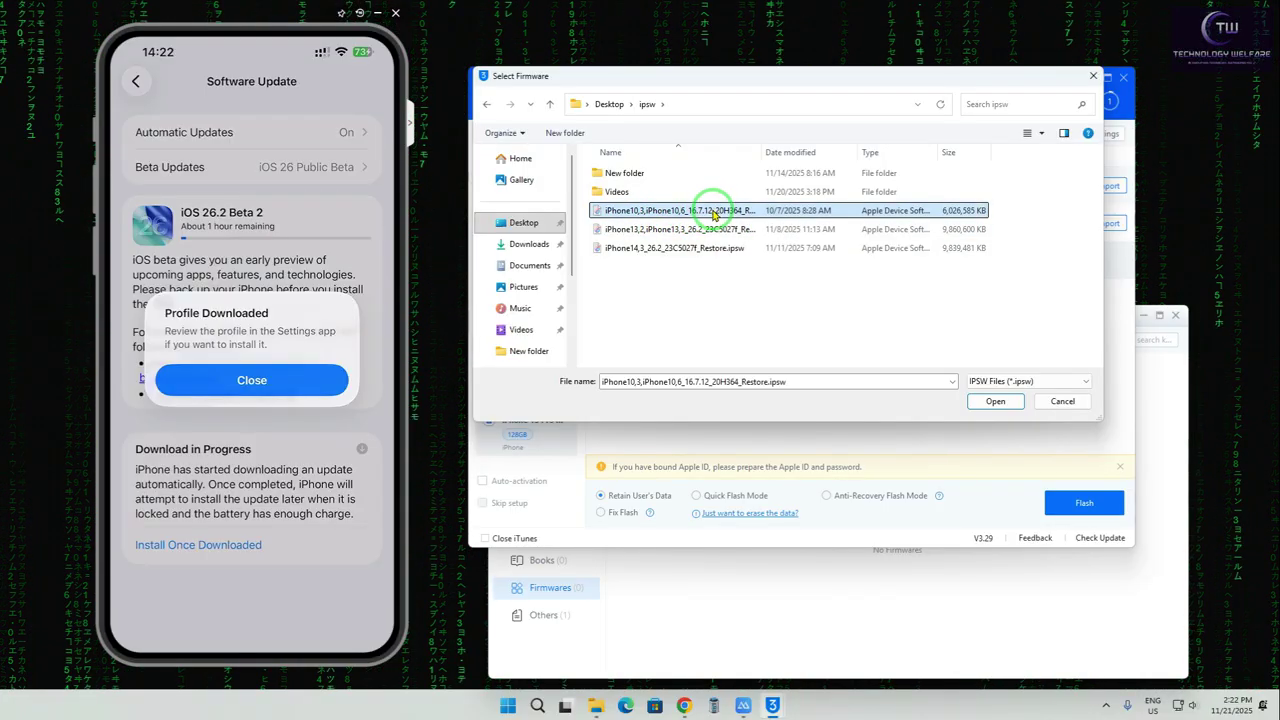
mouse_move(703, 275)
mouse_down()
mouse_move(749, 346)
mouse_move(1070, 308)
mouse_up()
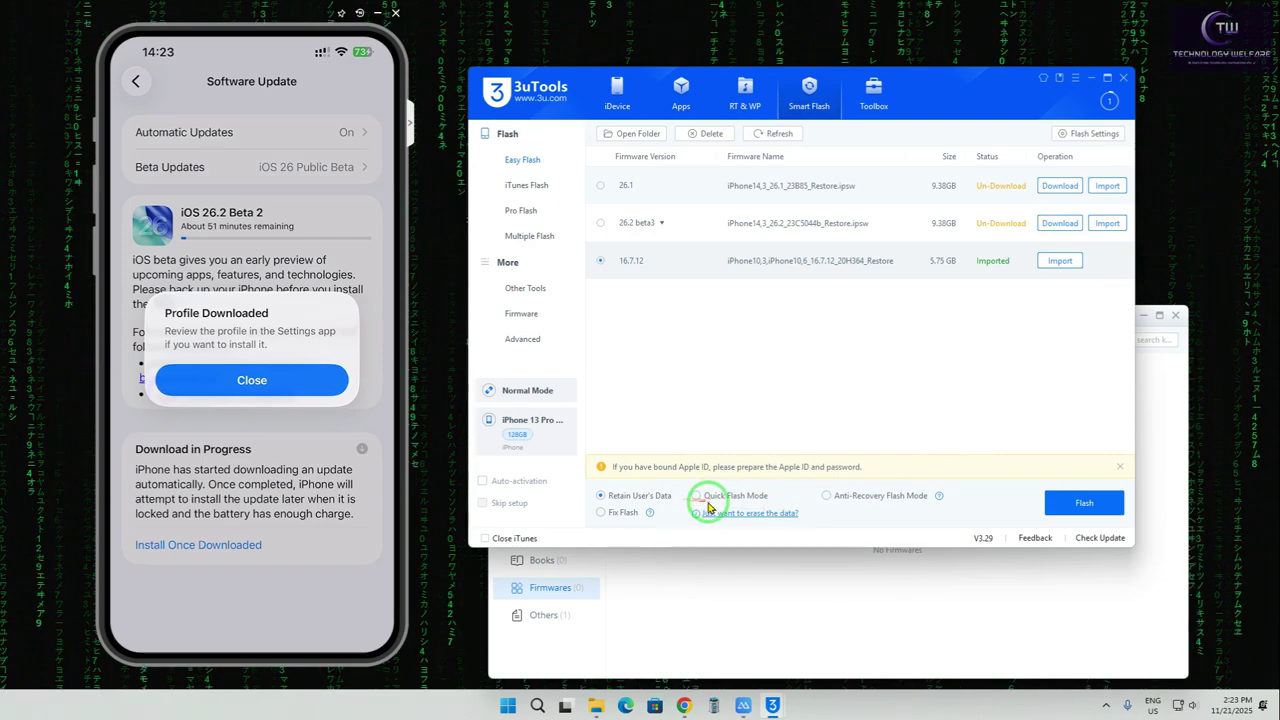
Review the Easy Flash reminder for the imported firmware with Retain User's Data, and close it without flashing
click(1090, 512)
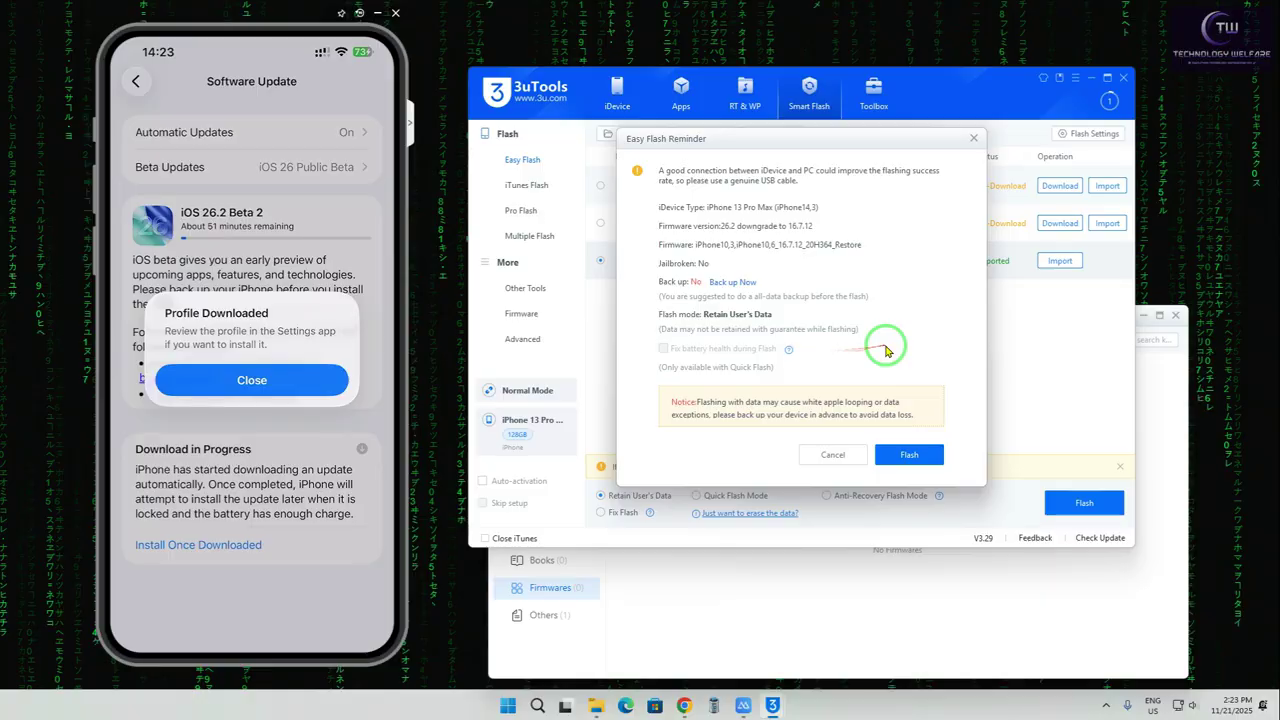
click(973, 139)
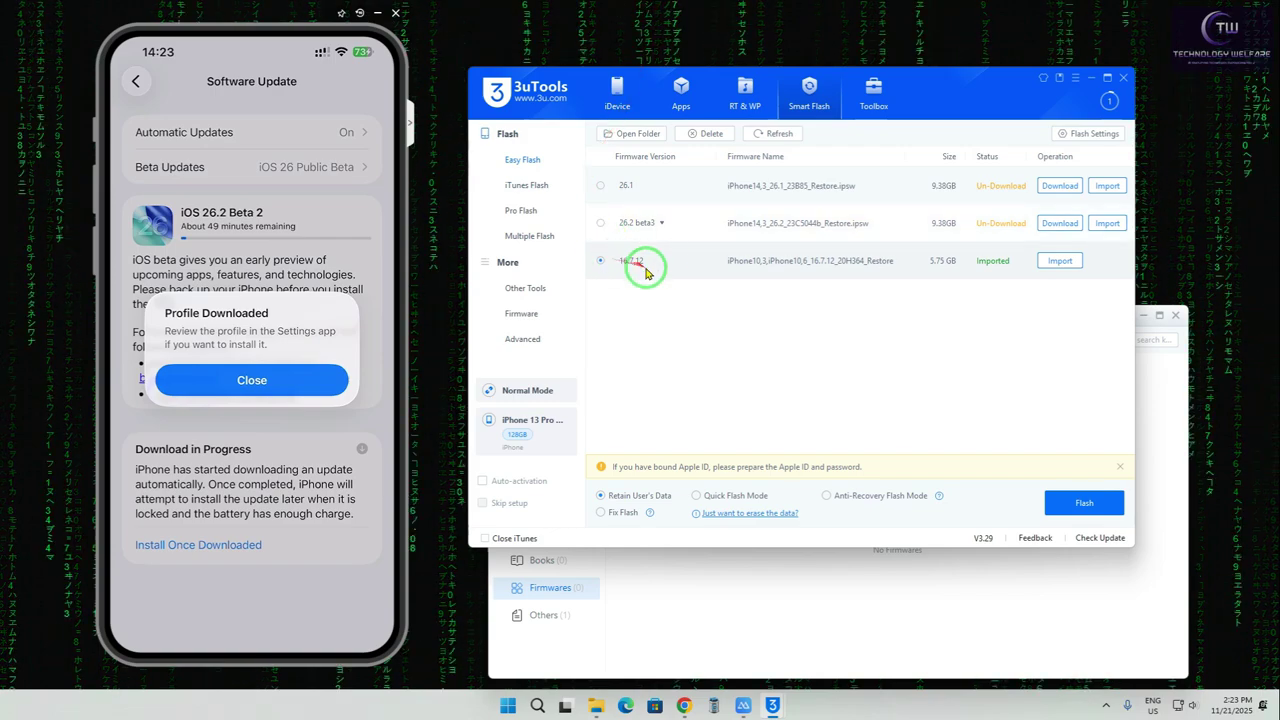
Check the progress of the iPhone14,3 17.7 firmware download and move the Downloads window clear of the firmware list
click(1110, 103)
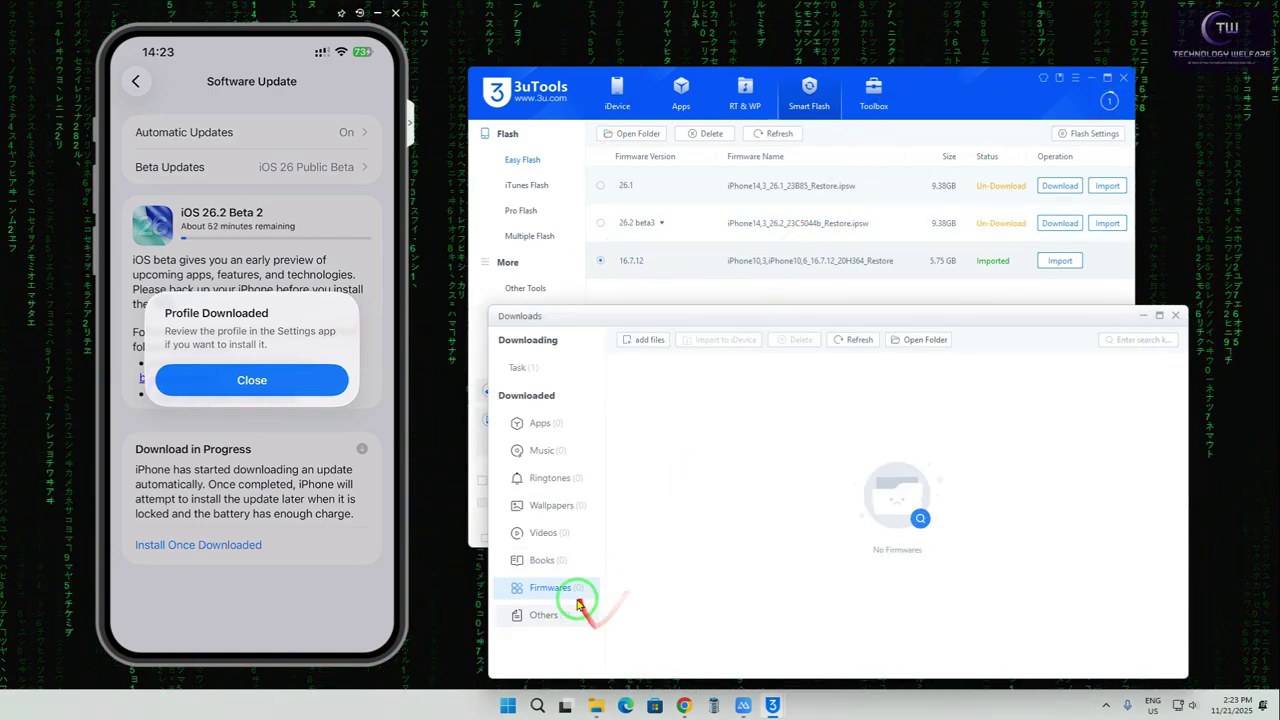
click(520, 367)
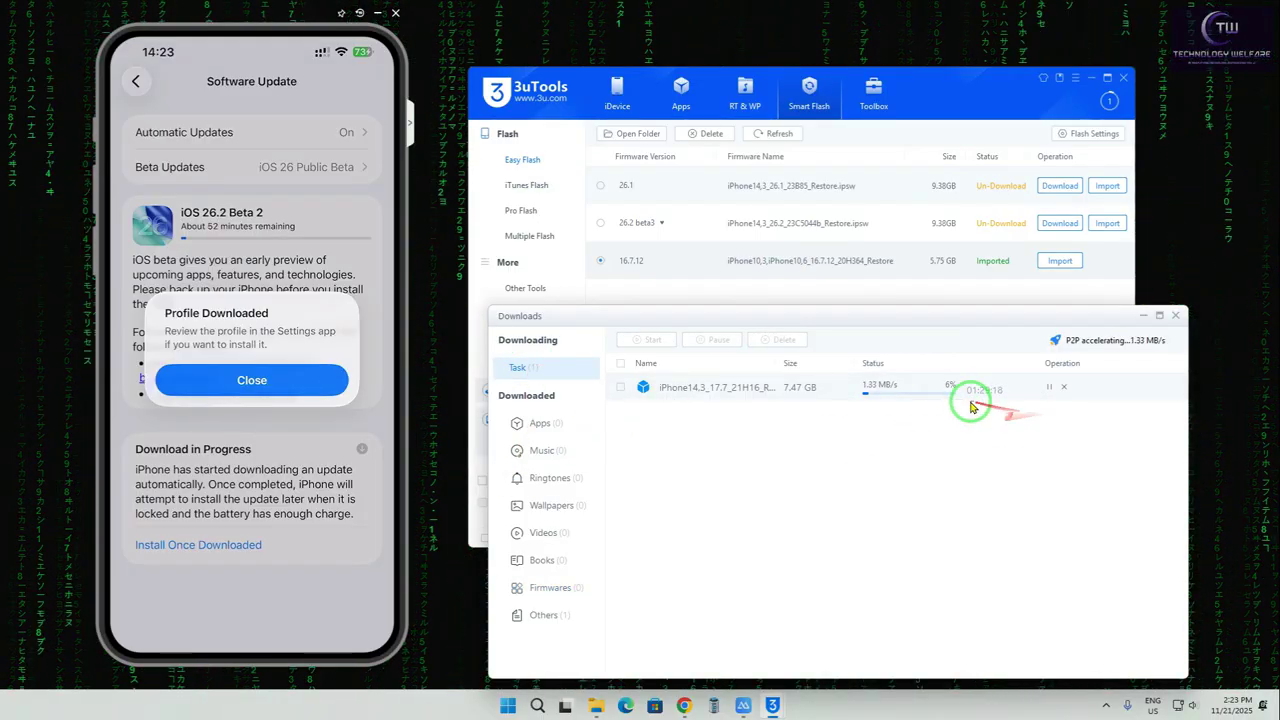
drag(914, 317, 878, 320)
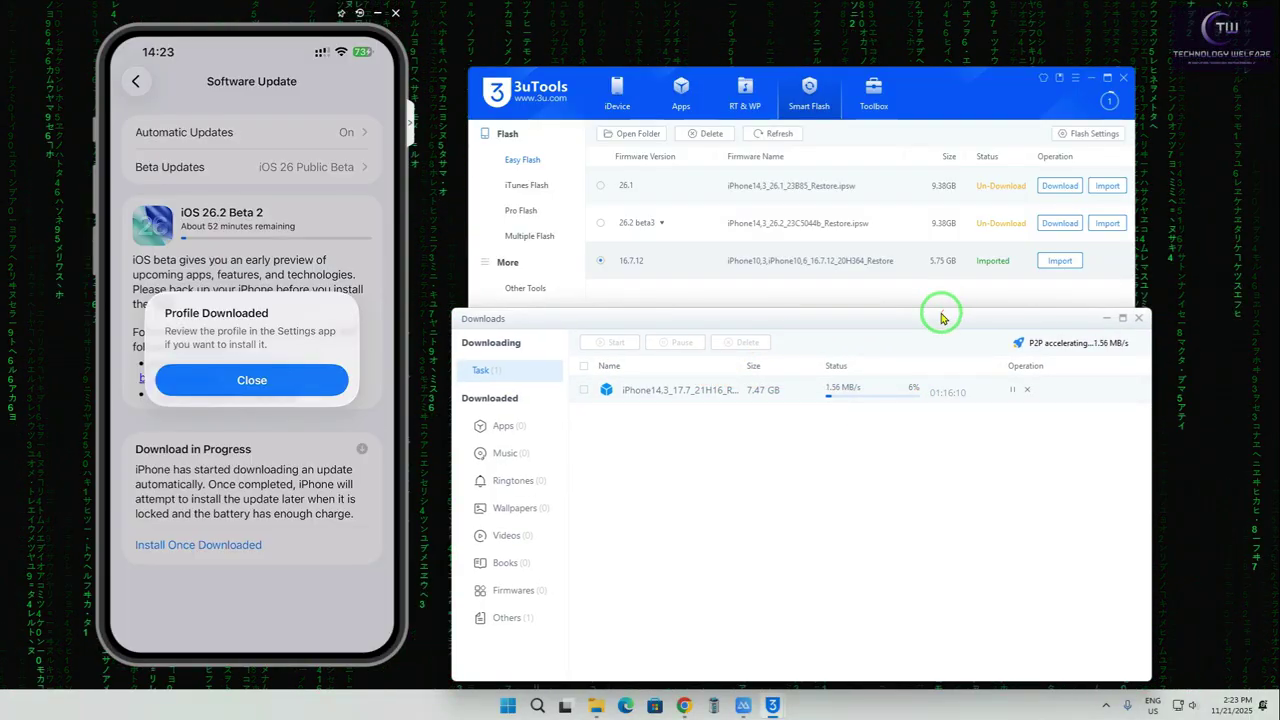
drag(940, 323, 943, 355)
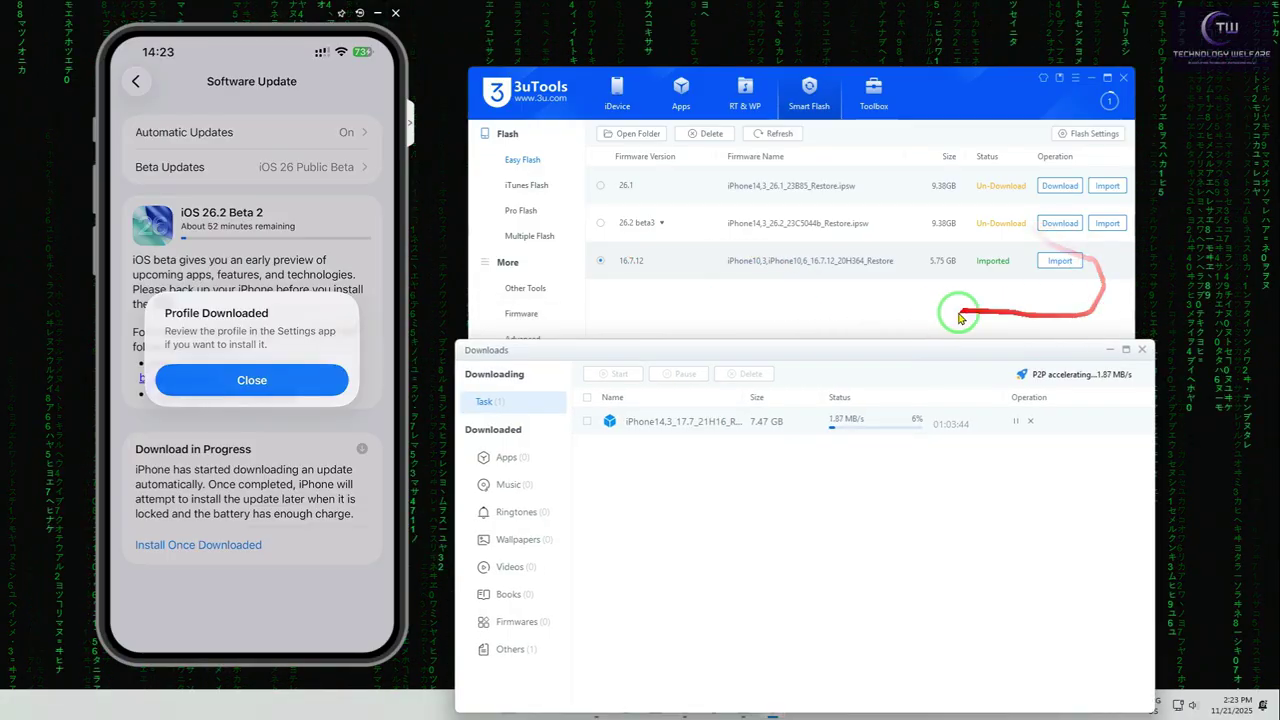